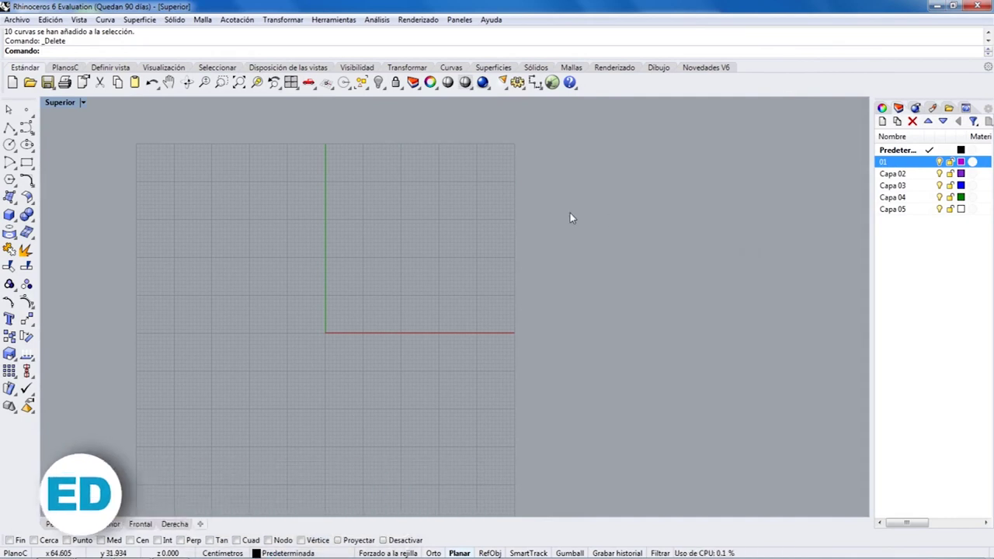
Create a new file from the template "Objetos pequeños - Milímetros" and maximize the Superior view.
scroll(569, 213, "up", 2)
key("alt+a")
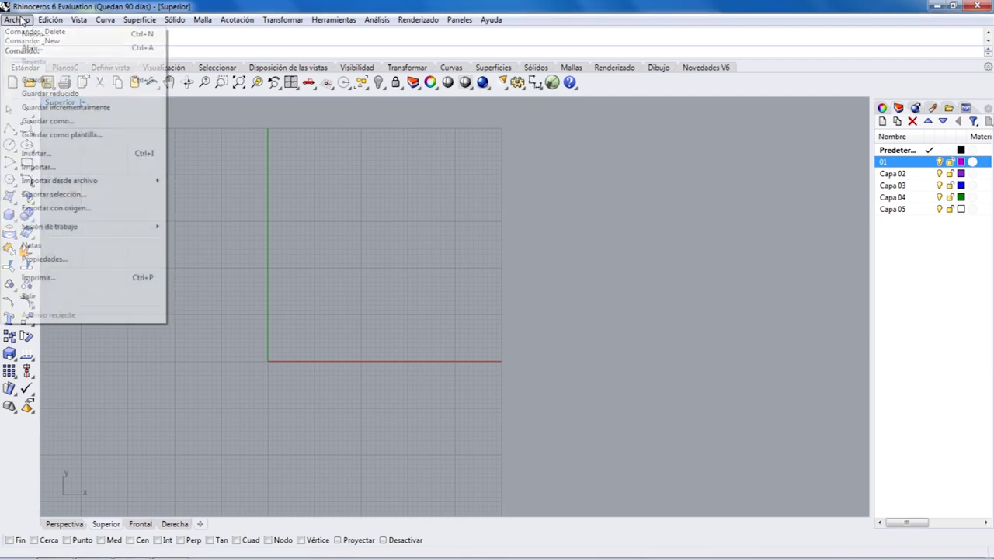
key("Return")
left_click(531, 328)
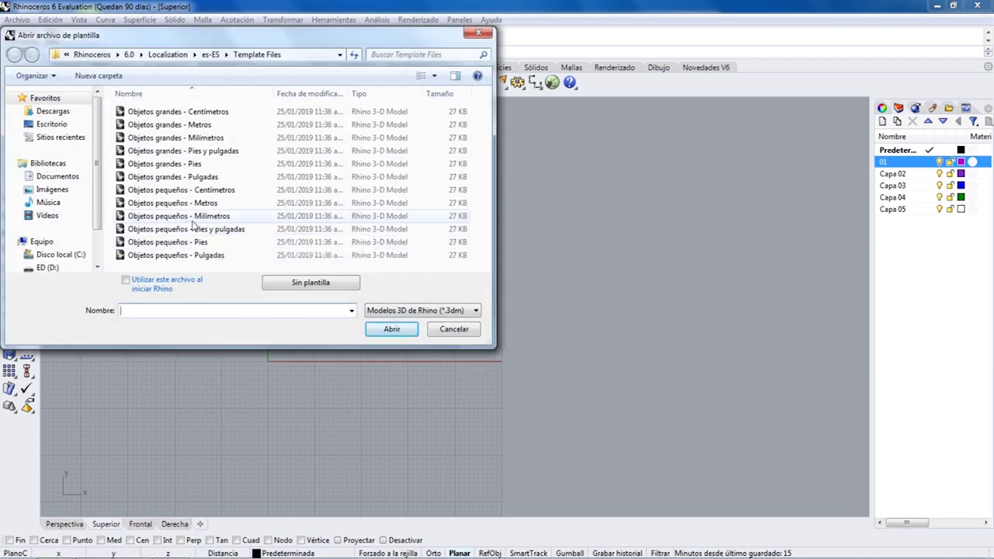
double_click(217, 218)
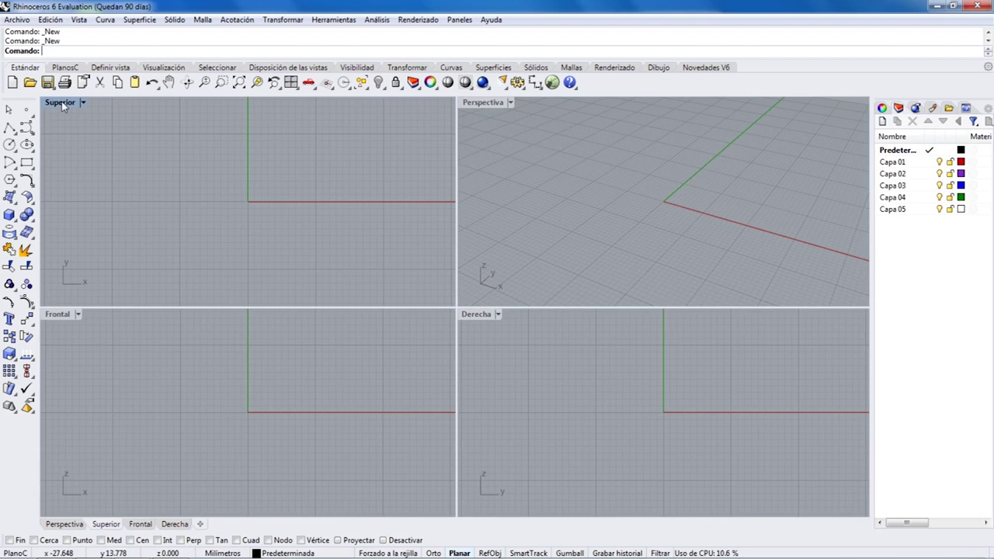
double_click(60, 103)
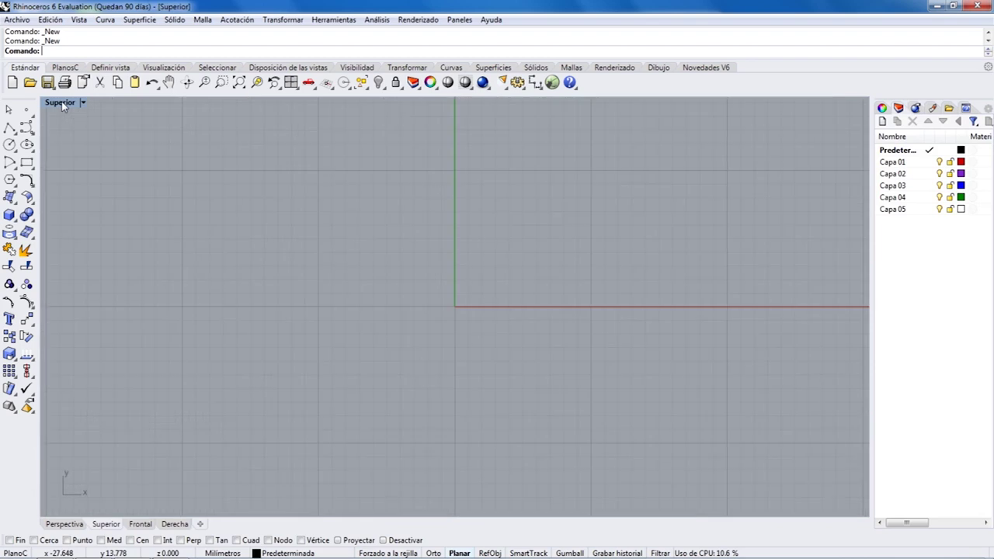
Start a polyline on the X axis about 12.5 mm left of the origin and draw a 6 mm horizontal first side.
left_click(9, 128)
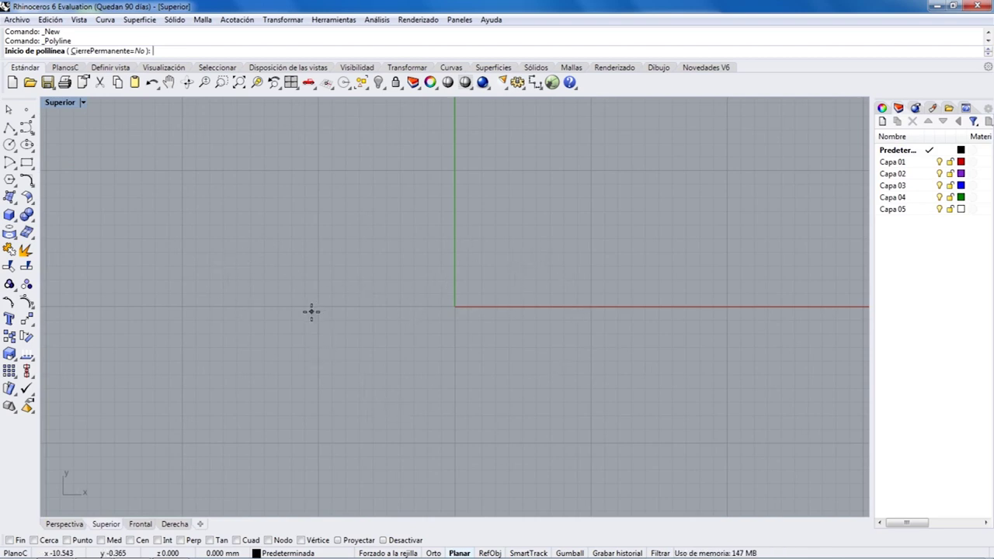
left_click(285, 306)
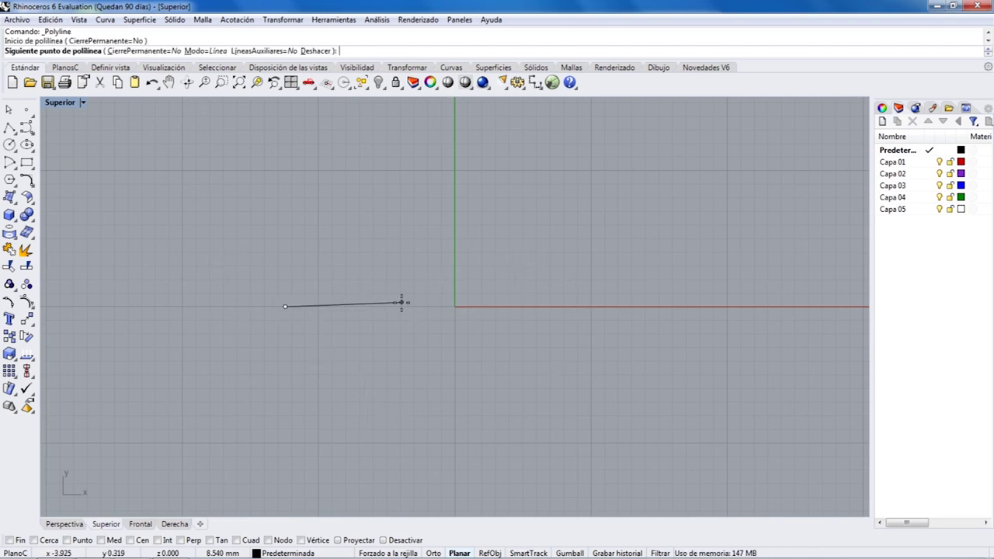
type("6")
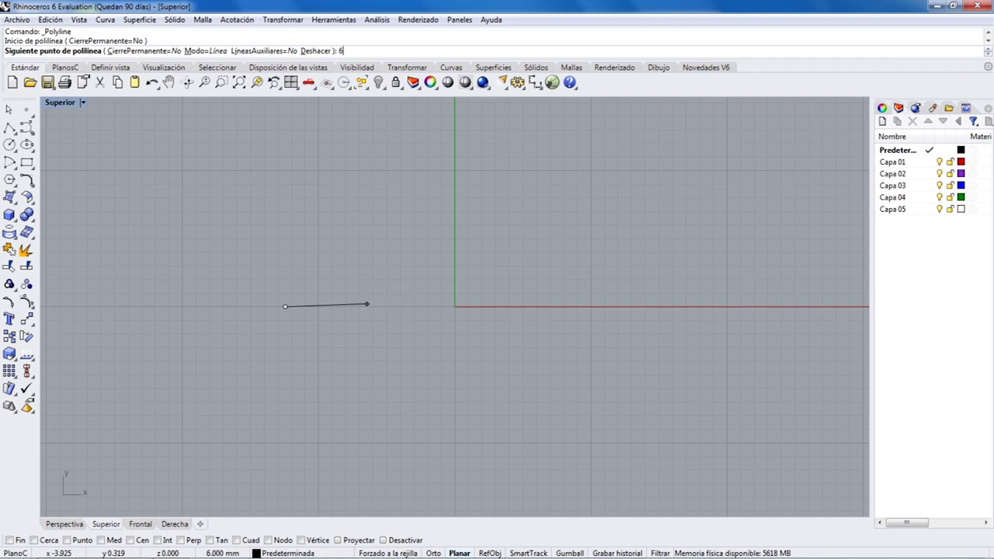
key("Return")
key("F8")
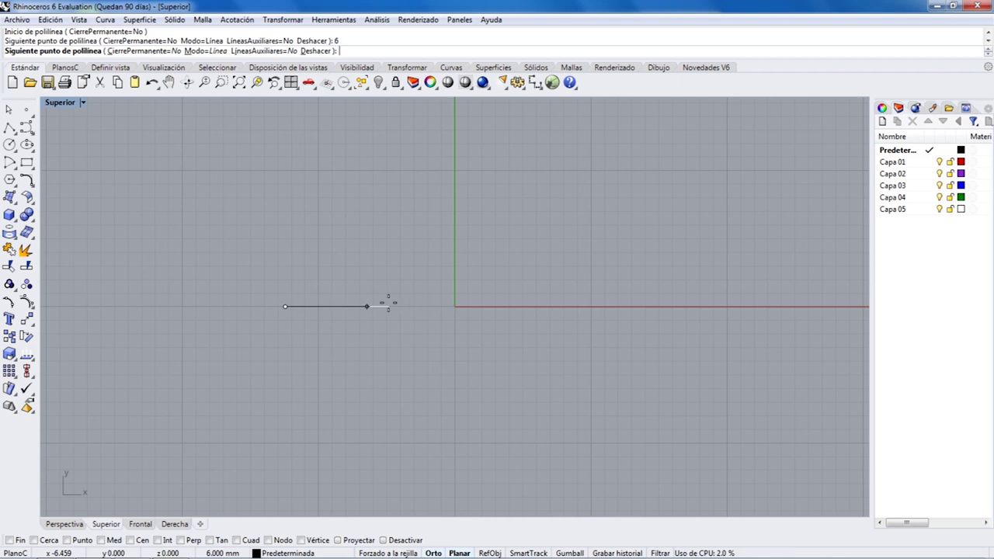
left_click(370, 296, "shift")
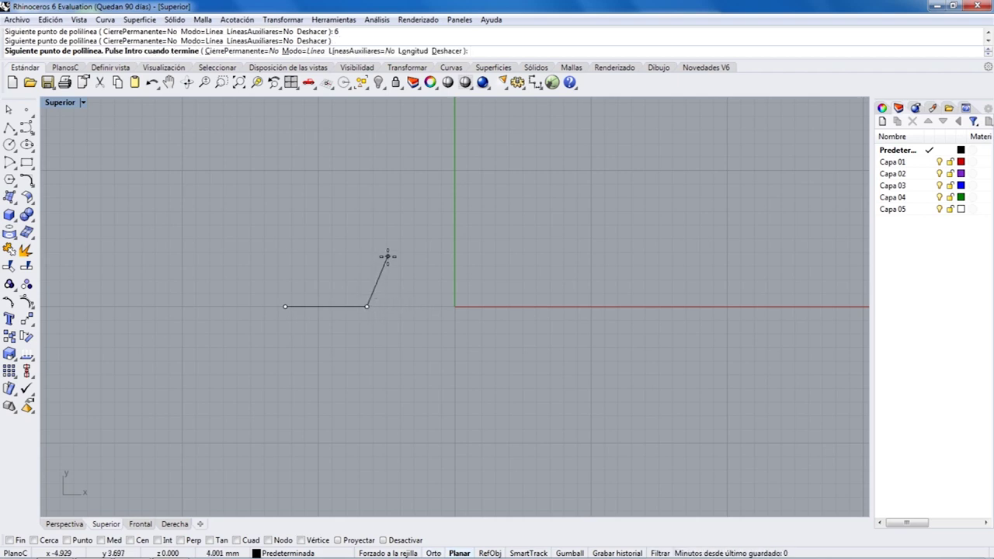
Continue the polyline with a 6 mm side going up and a 6 mm side going left, closing the square at its start point.
type("6")
key("Return")
key("shift")
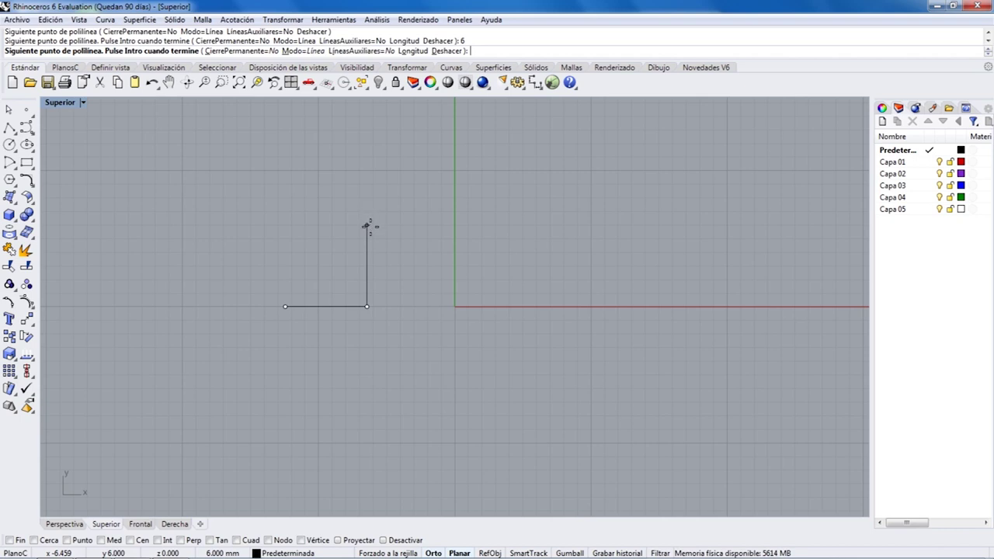
left_click(366, 225)
type("6")
key("Return")
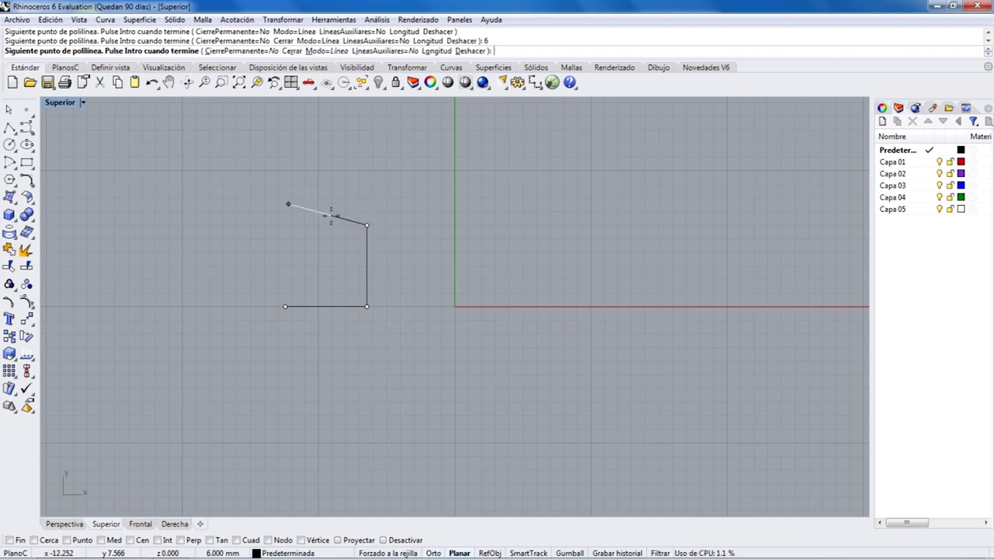
key("F8")
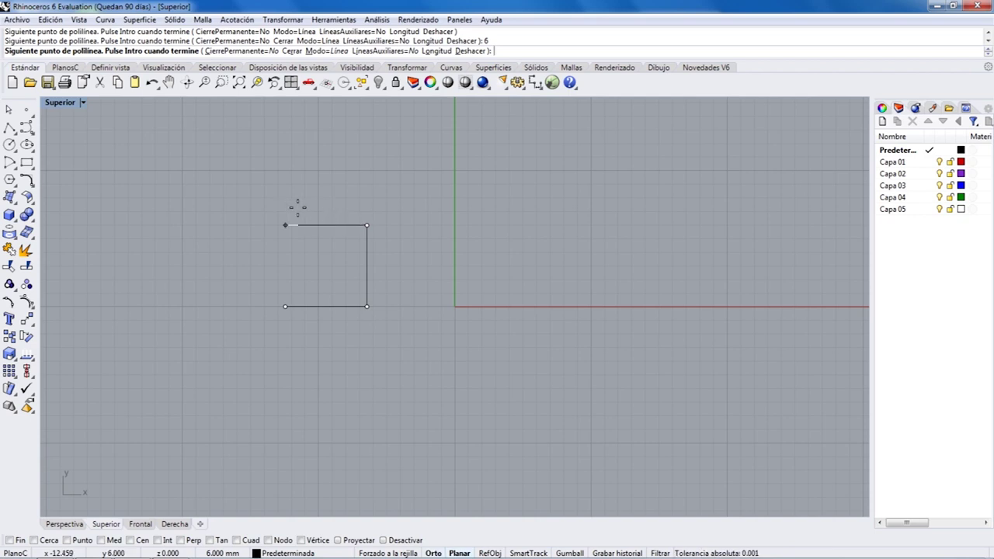
key("F8")
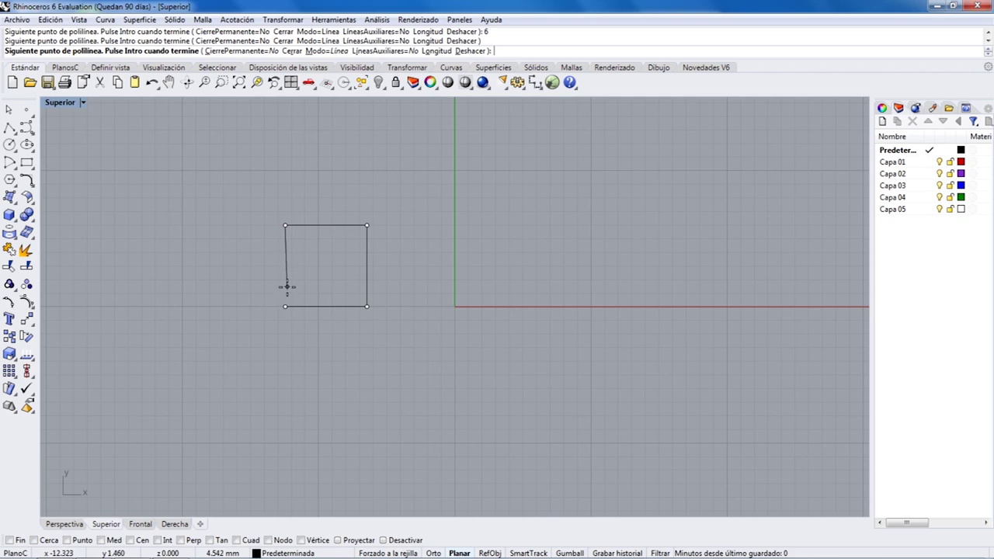
left_click(285, 305)
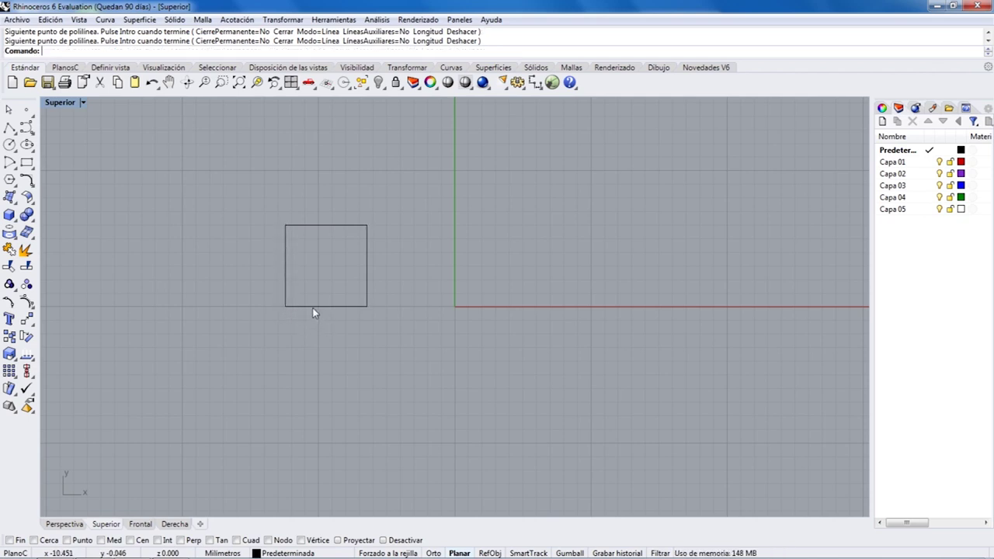
Enable the Med object snap and draw a vertical polyline between the midpoints of the square's bottom and top sides.
left_click(9, 129)
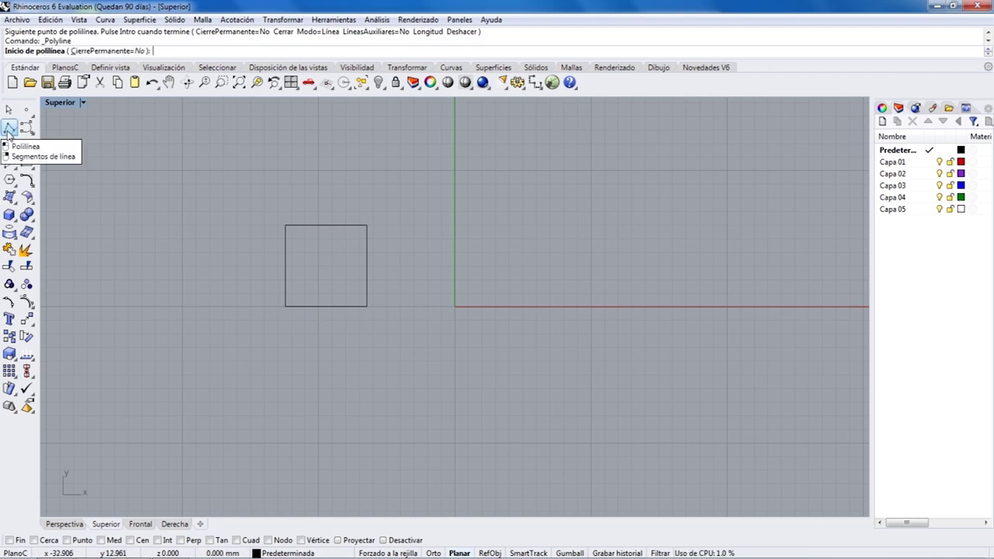
left_click(107, 541)
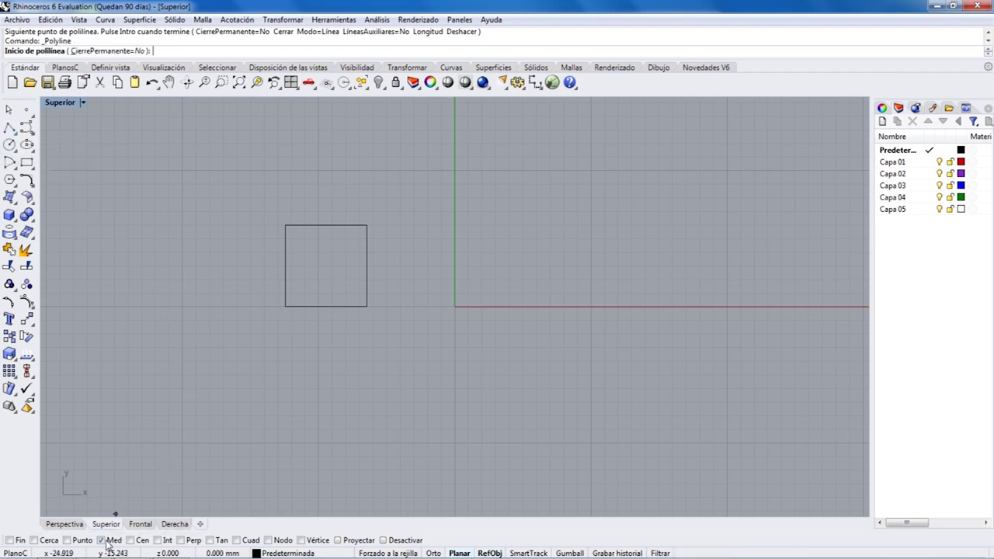
left_click(326, 305)
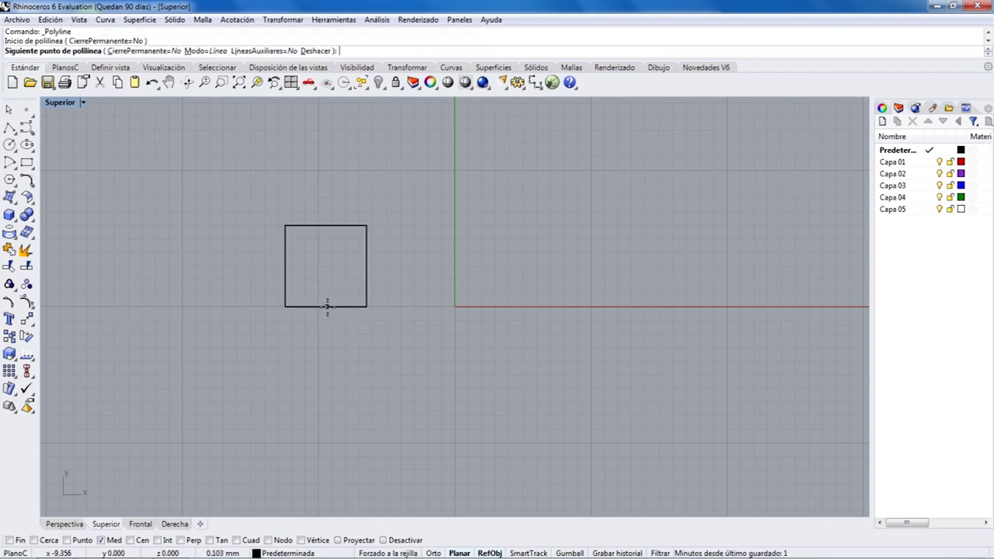
left_click(326, 225)
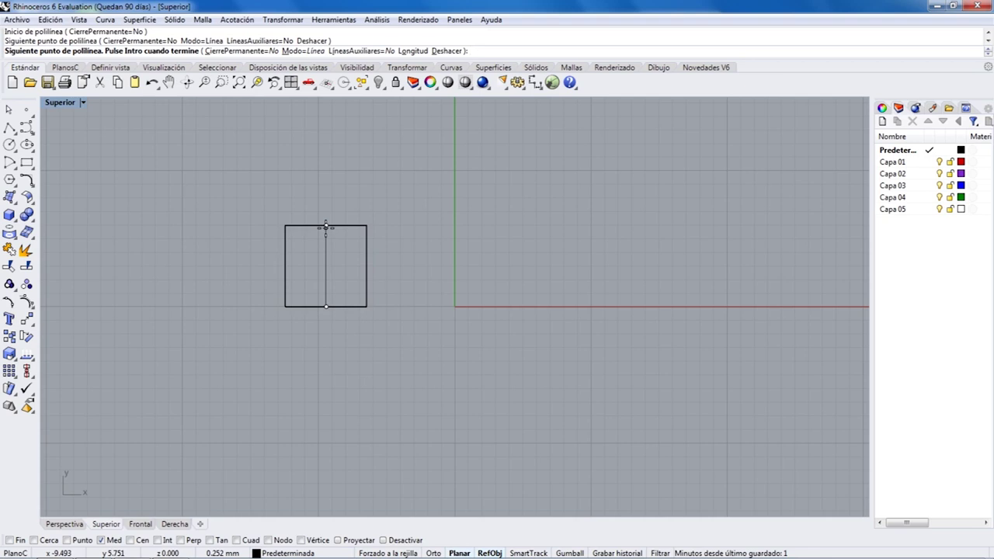
key("Return")
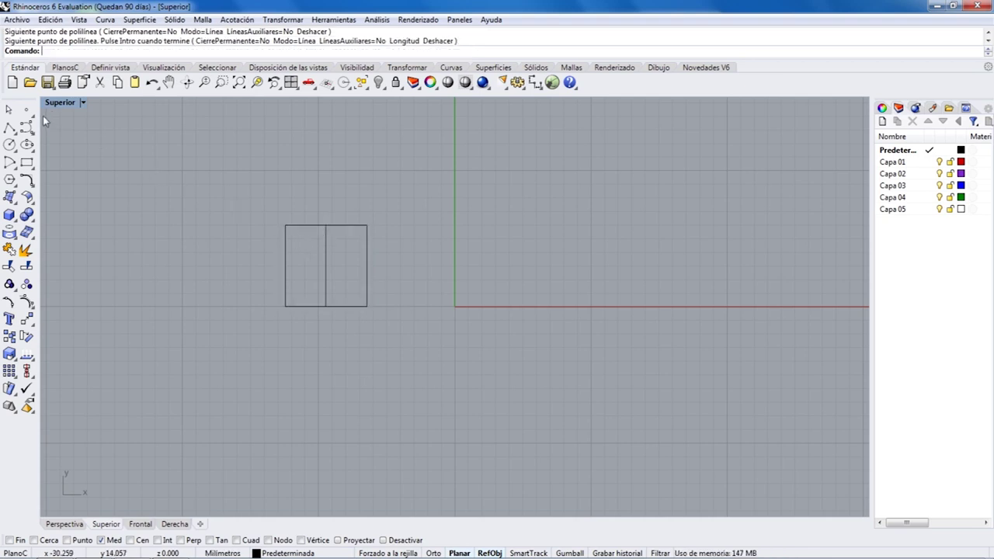
Load the kisspng heart icon JPEG from the Escritorio folder as a background bitmap for the Superior view.
left_click(83, 103)
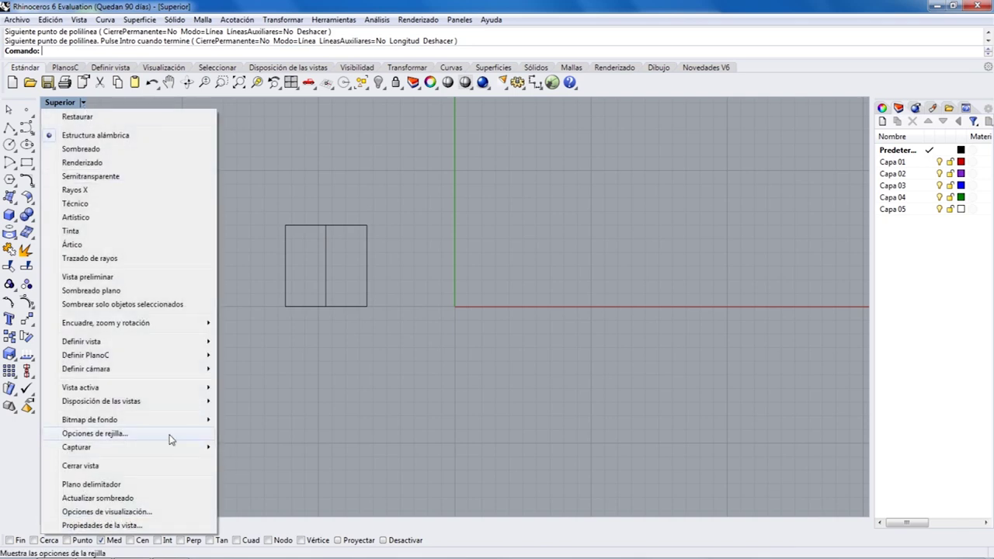
mouse_move(116, 423)
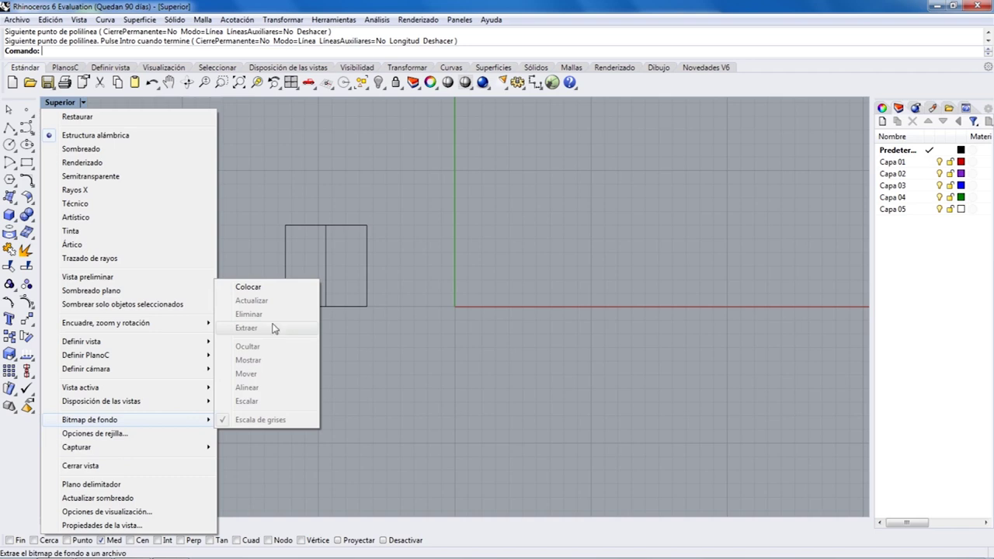
left_click(249, 287)
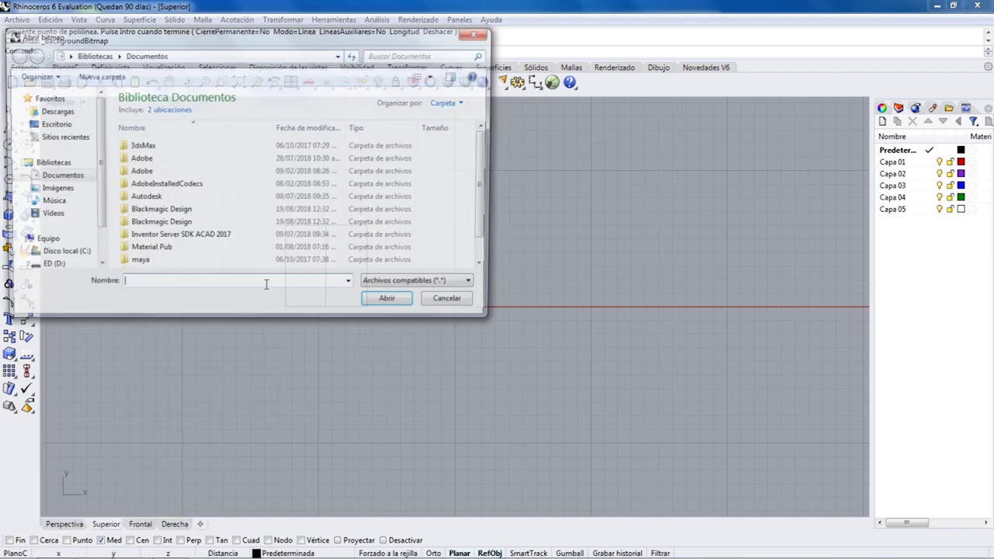
left_click(52, 124)
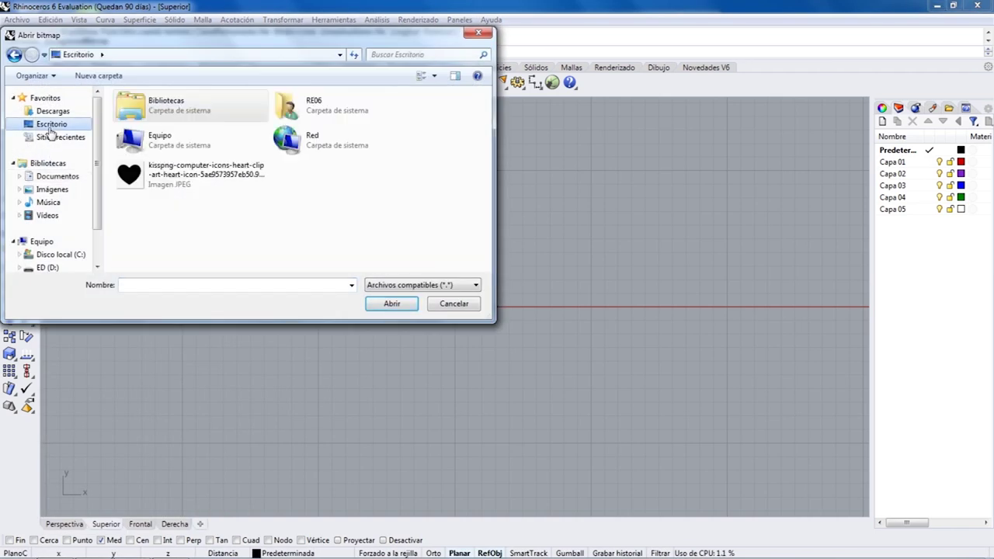
left_click(161, 188)
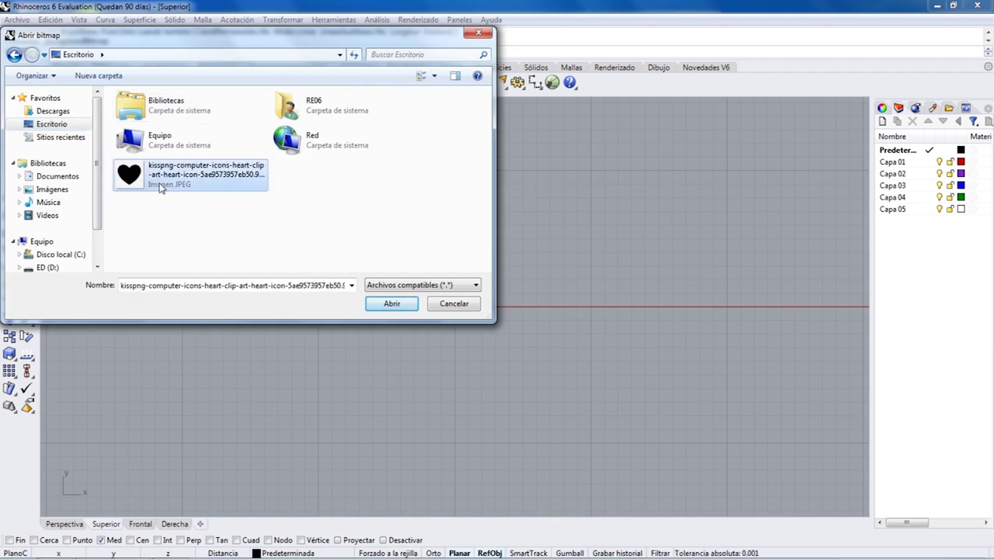
left_click(392, 304)
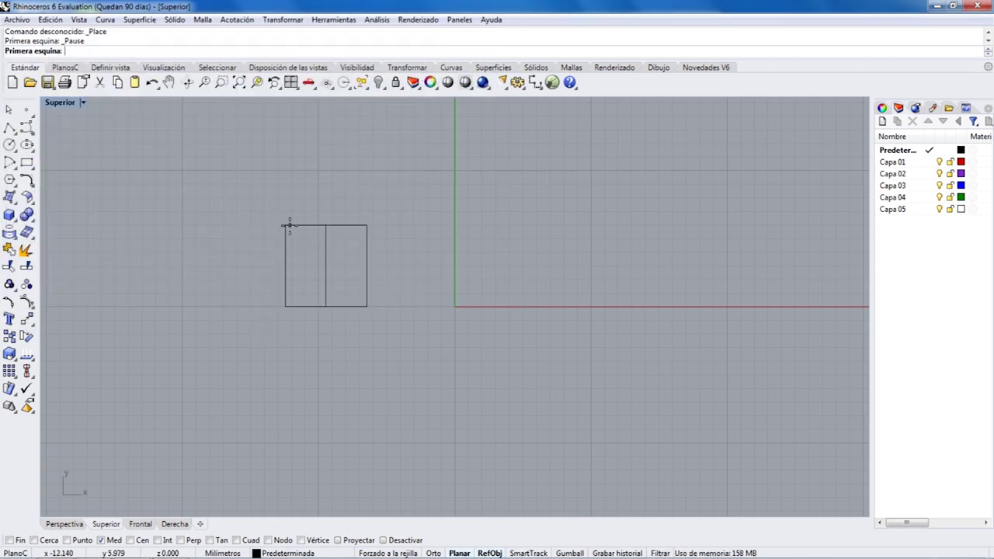
Enable the Fin object snap and place the heart bitmap from the square's upper-left corner to its lower-right corner.
left_click(19, 539)
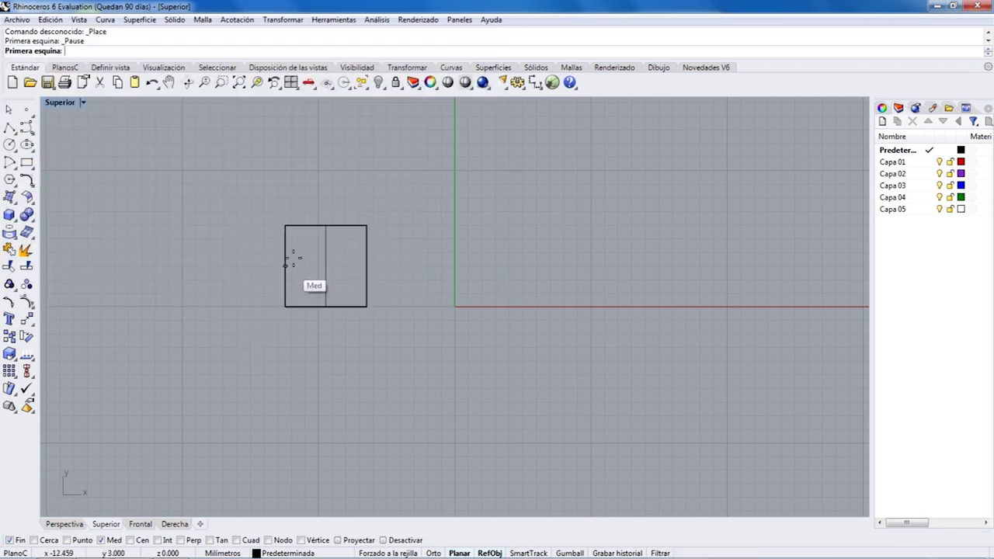
left_click(285, 225)
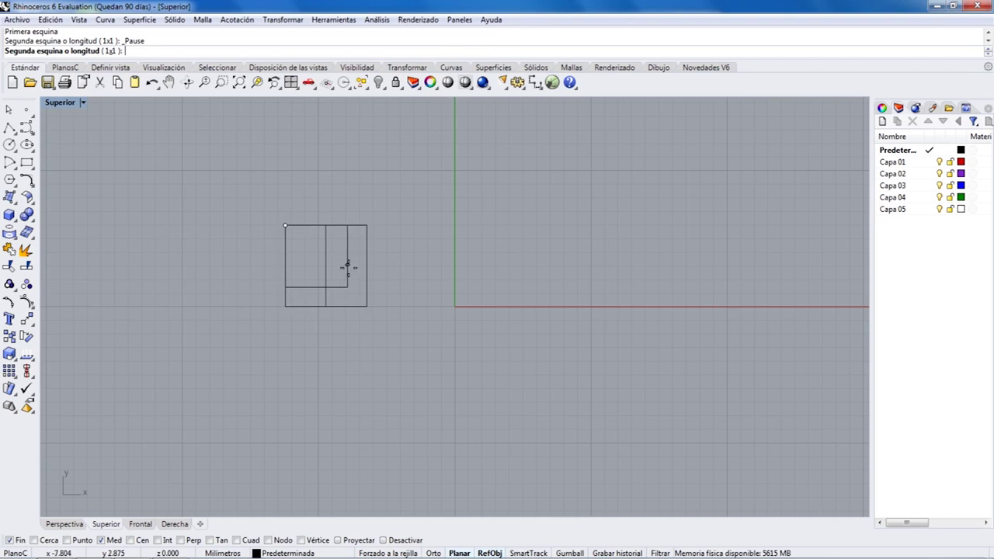
left_click(367, 306)
Start a degree 3 control-point curve on the heart's left lobe near the top notch and carry it across the notch above its tip.
scroll(316, 265, "up", 4)
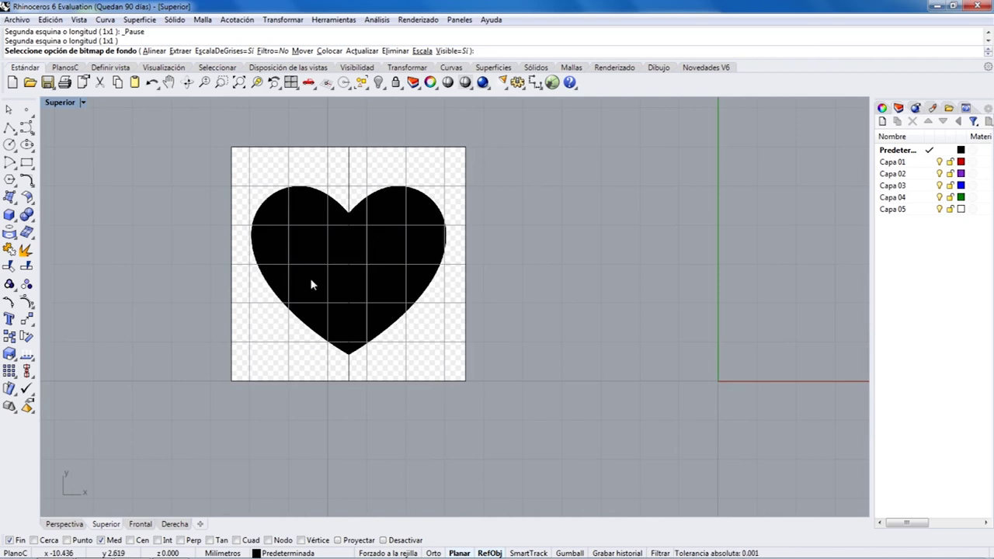
left_click(24, 128)
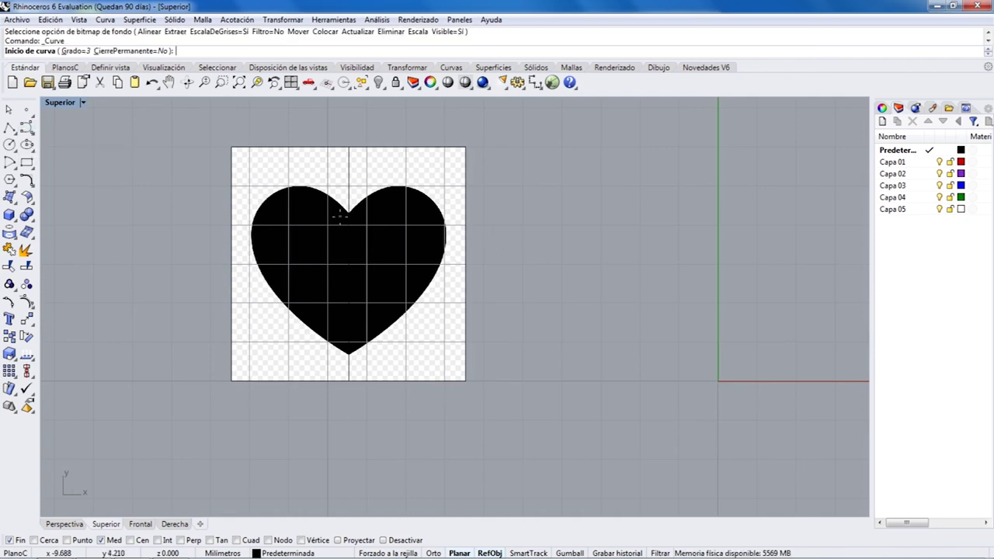
scroll(339, 218, "up", 6)
scroll(366, 210, "down", 4)
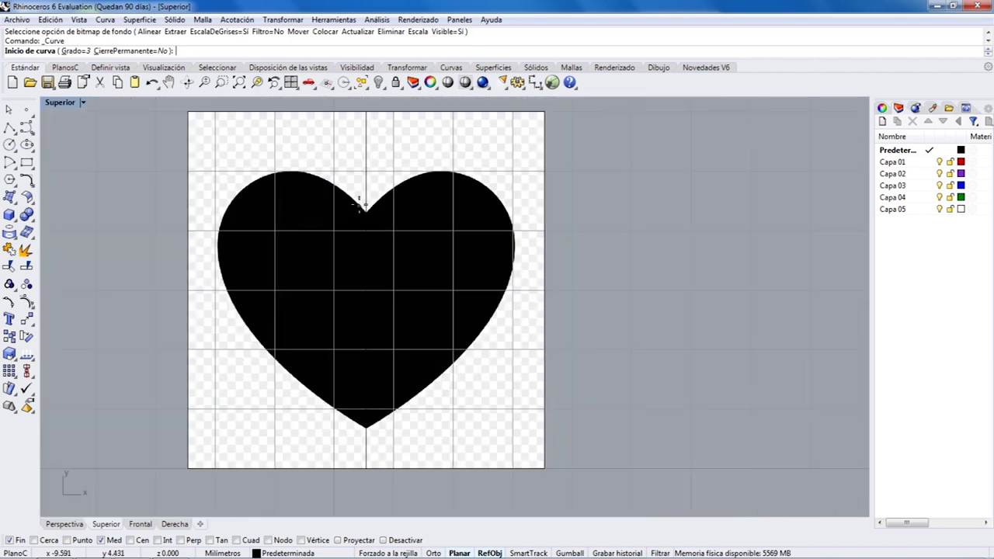
scroll(359, 204, "up", 1)
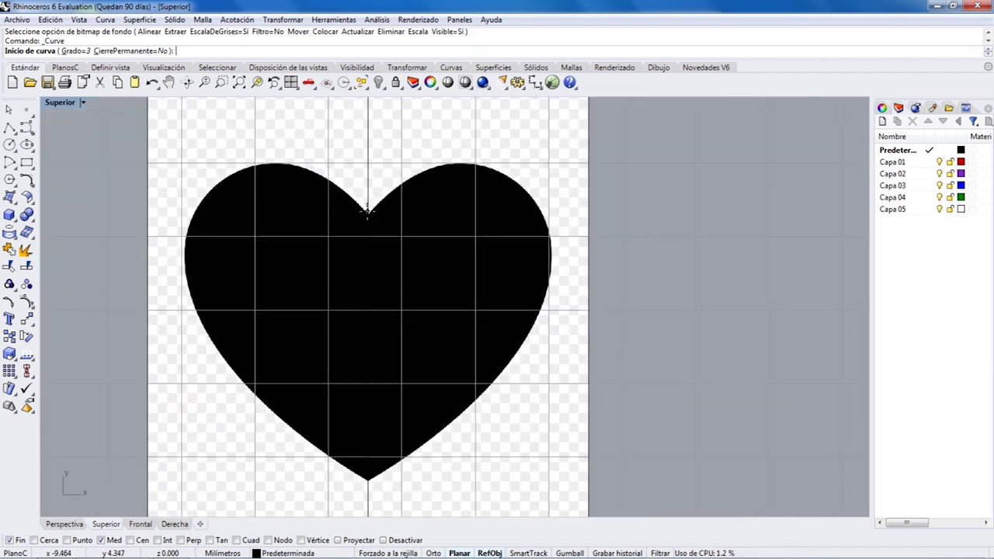
left_click(344, 189)
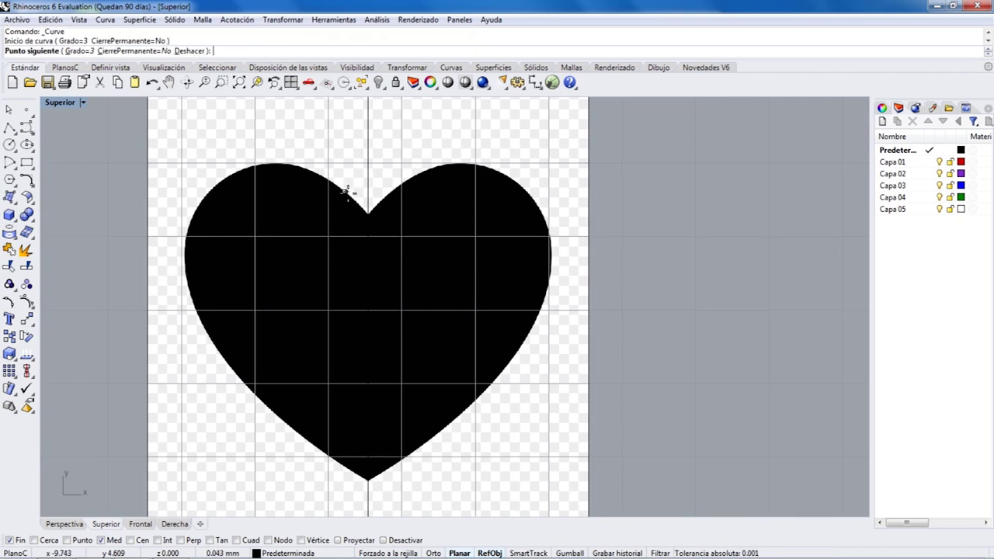
left_click(363, 199)
scroll(365, 198, "up", 3)
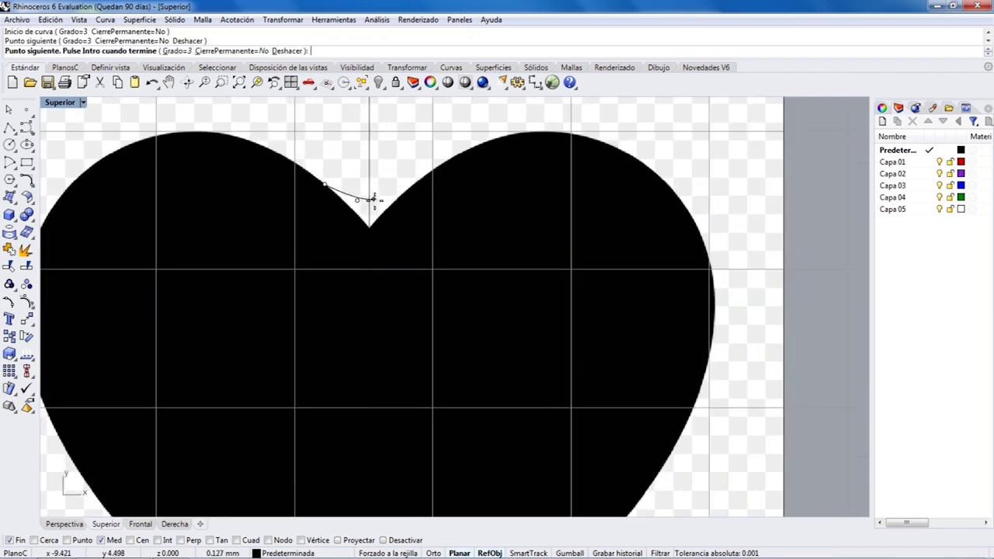
left_click(375, 200)
Continue the control-point curve from the top notch over the heart's right lobe to its widest point on the right side.
left_click(401, 190)
left_click(426, 174)
left_click(458, 155)
left_click(516, 133)
scroll(578, 126, "down", 2)
left_click(578, 129)
left_click(620, 148)
left_click(648, 182)
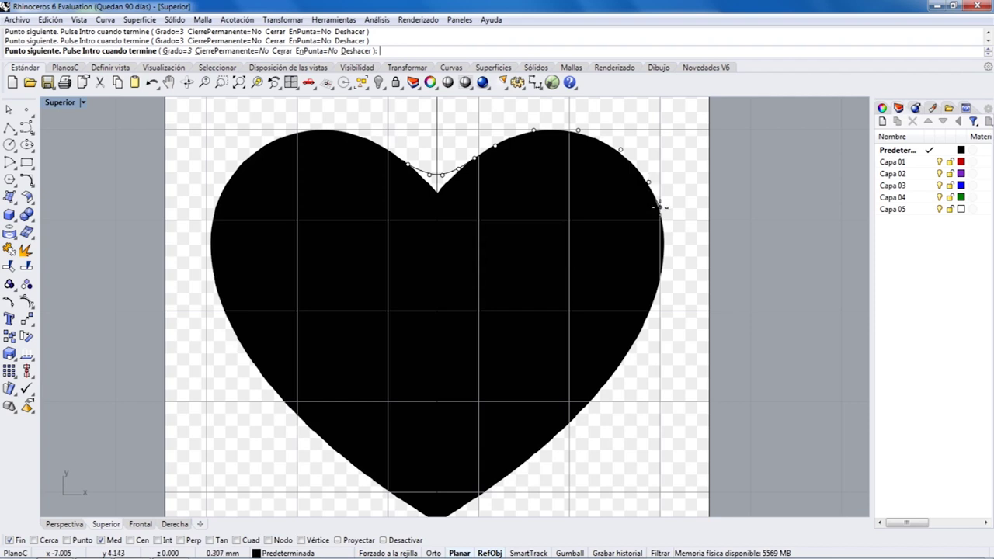
left_click(662, 221)
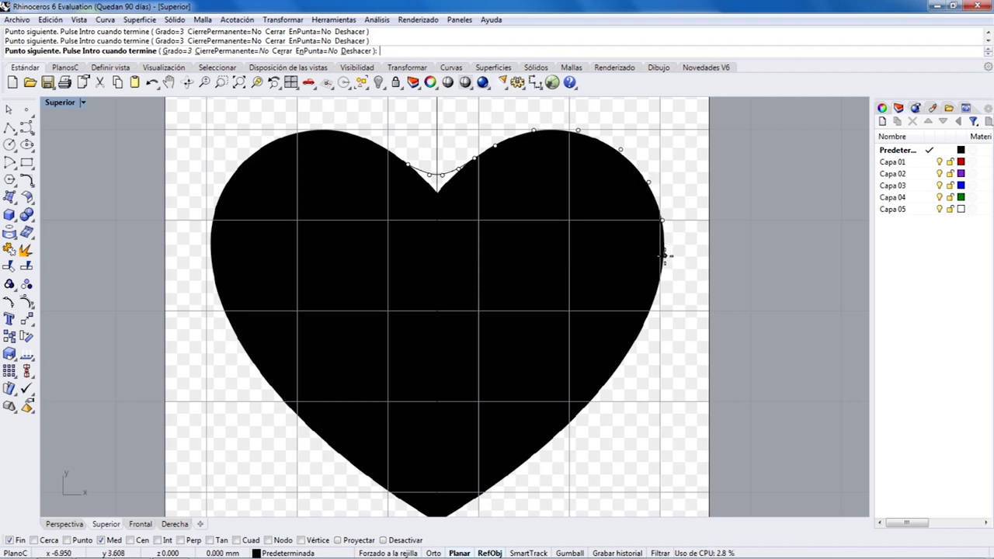
Carry the curve down the heart's right side, around the bottom tip and up to the left side's widest point.
right_click_drag(626, 388, 618, 299)
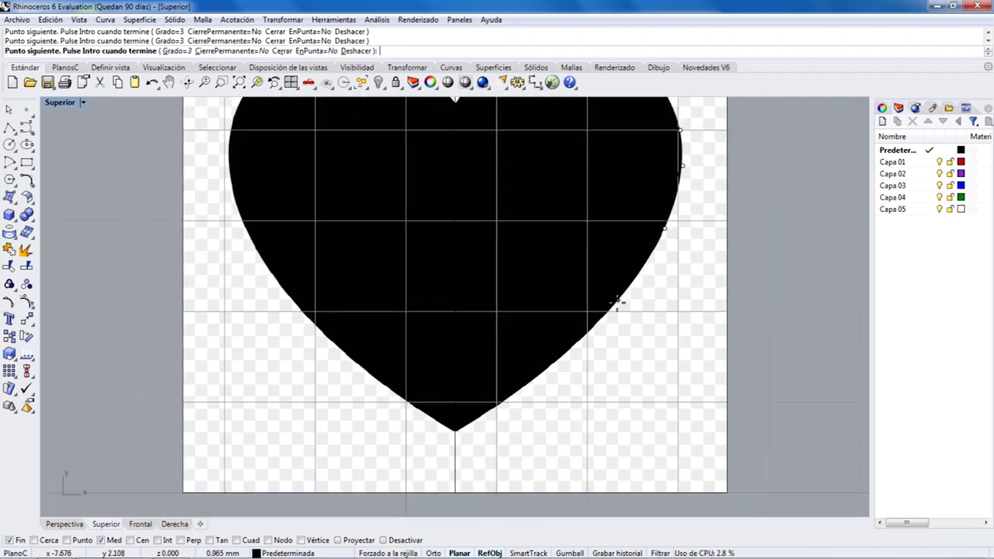
left_click(506, 400)
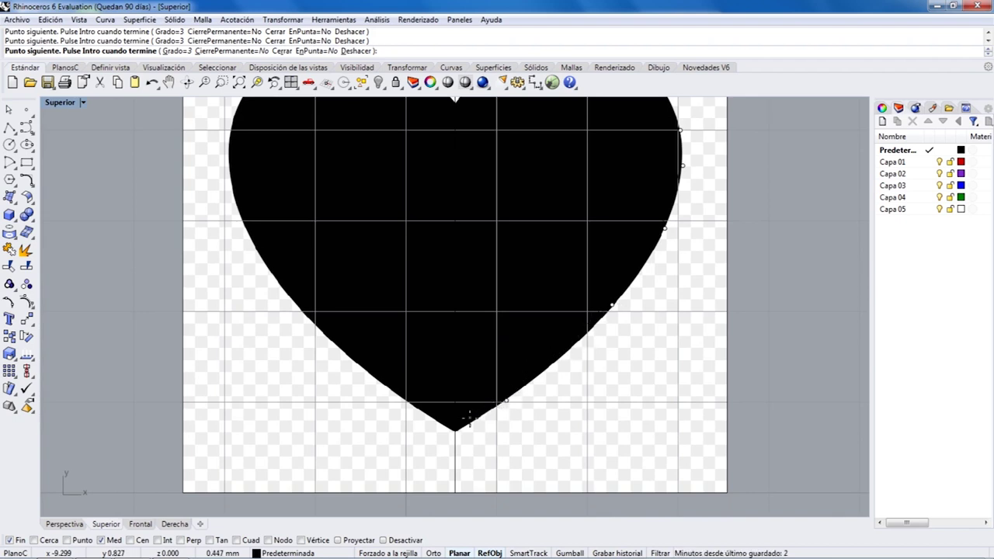
left_click(416, 403)
right_click_drag(350, 355, 448, 441)
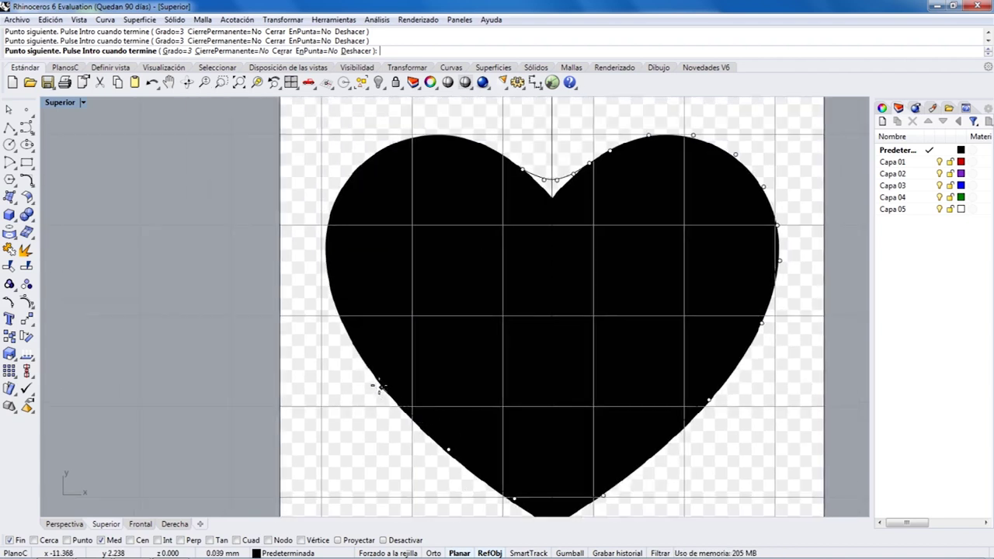
left_click(344, 322)
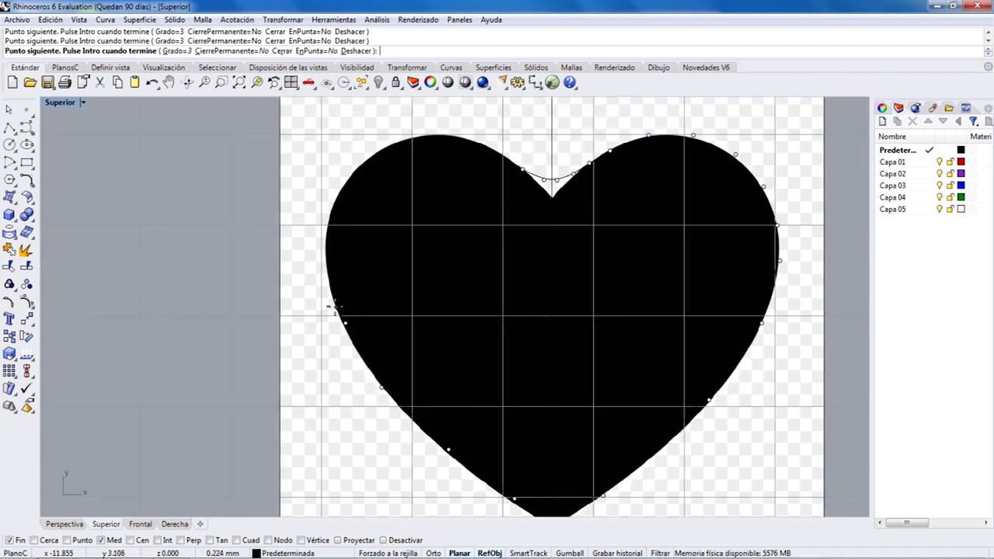
left_click(326, 266)
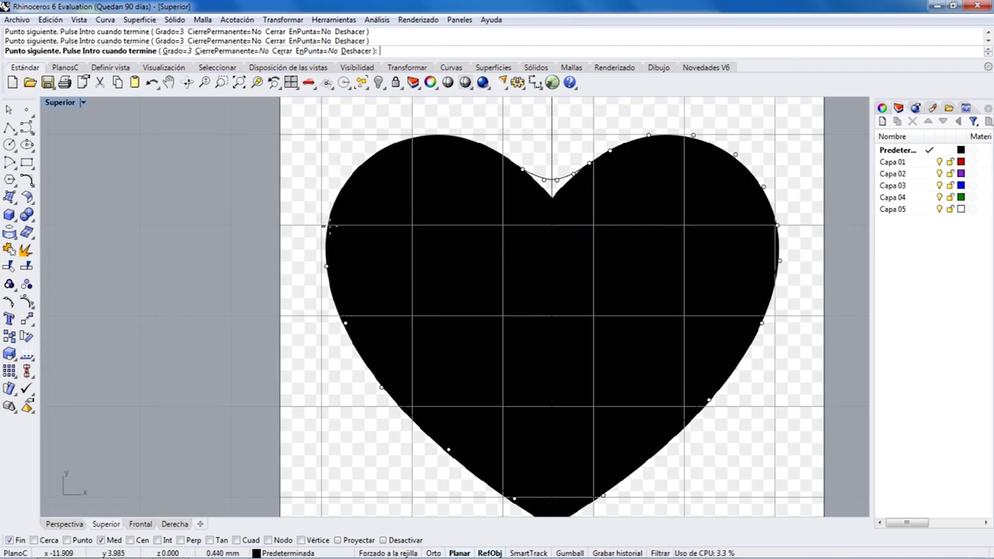
Trace the heart's left lobe over its top and close the curve at its start point near the notch.
left_click(332, 214)
left_click(350, 173)
left_click(381, 145)
left_click(419, 136)
left_click(491, 146)
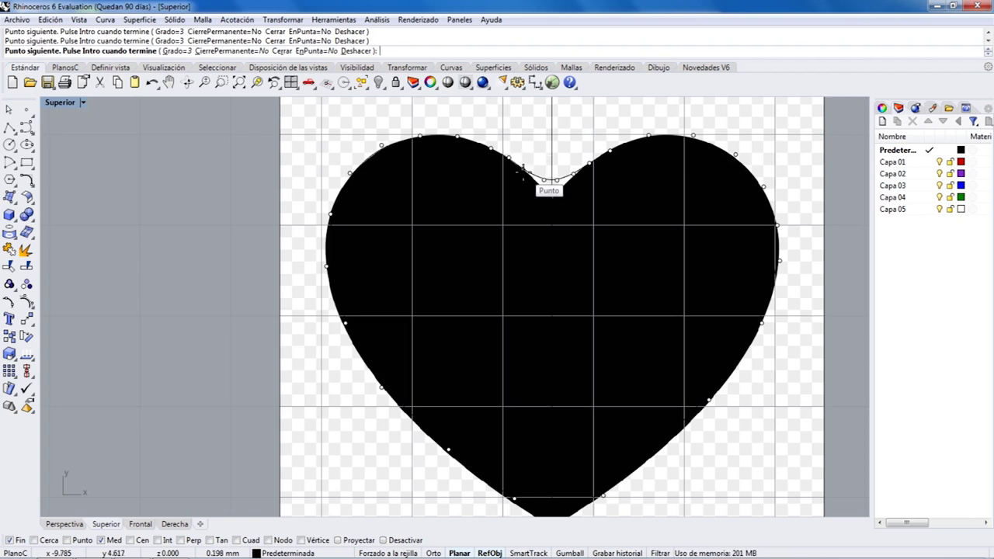
left_click(522, 172)
key("Return")
Hide the background heart bitmap in the Superior view.
left_click(537, 179)
left_click(280, 209)
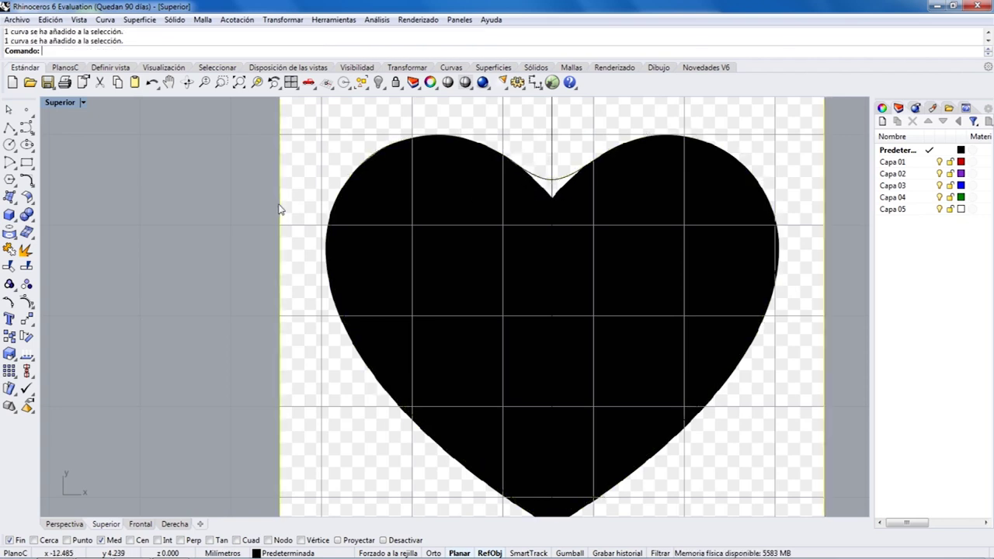
scroll(187, 248, "down", 5)
key("Escape")
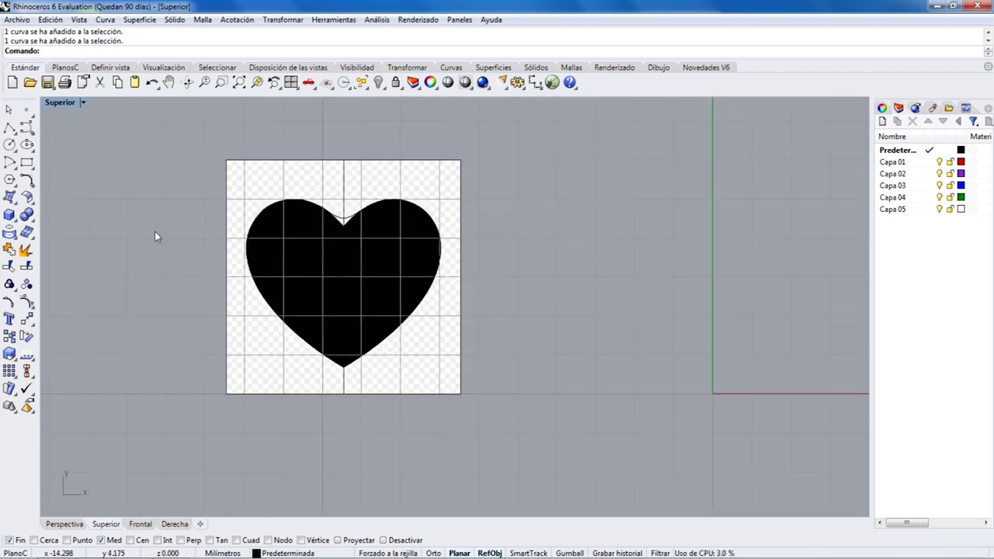
left_click(81, 103)
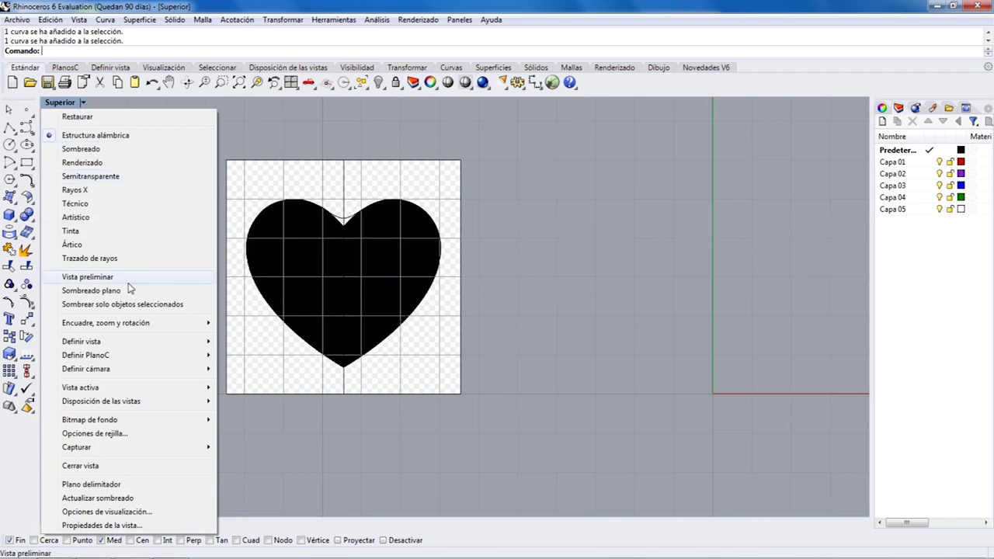
mouse_move(158, 418)
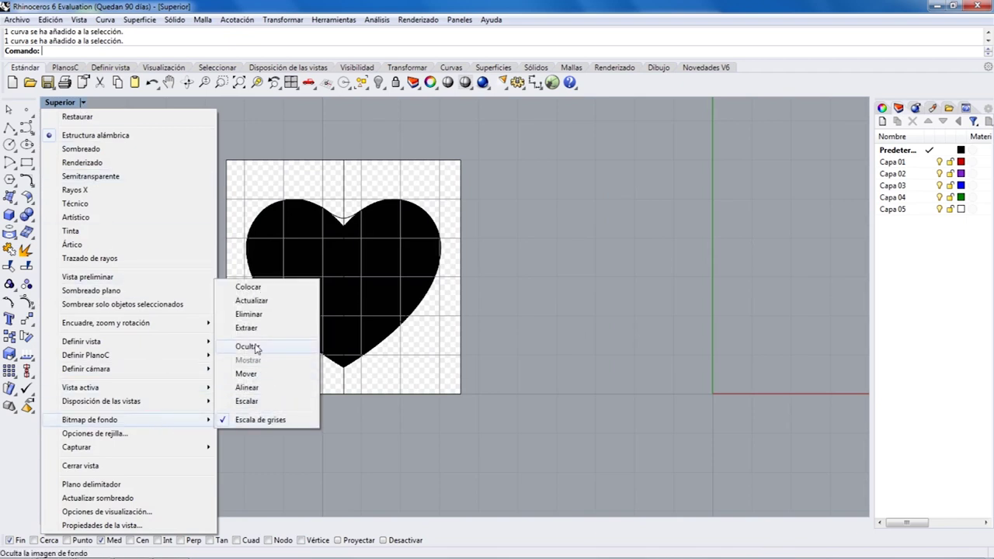
left_click(254, 346)
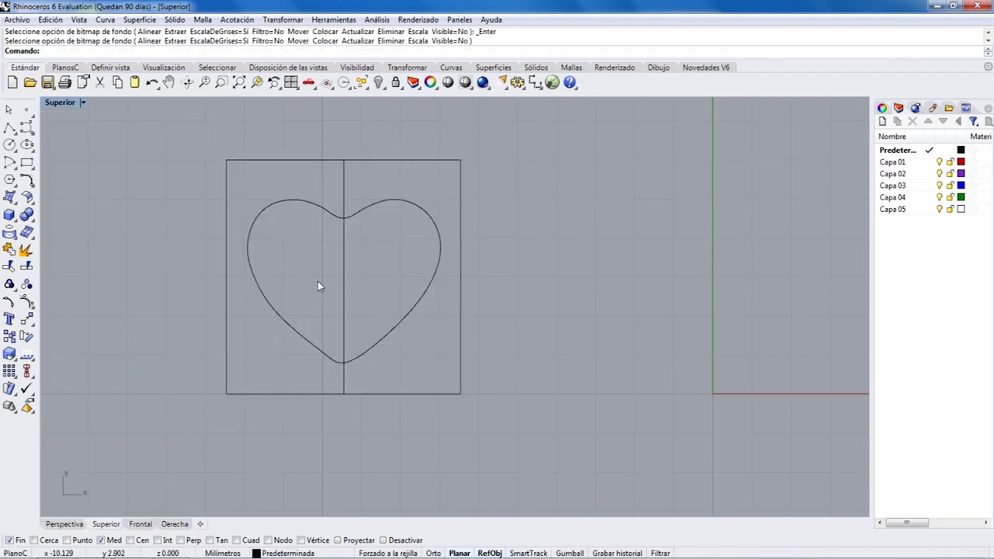
Start a polyline at the midpoint of the square's vertical centre line and show all four viewports.
left_click(9, 128)
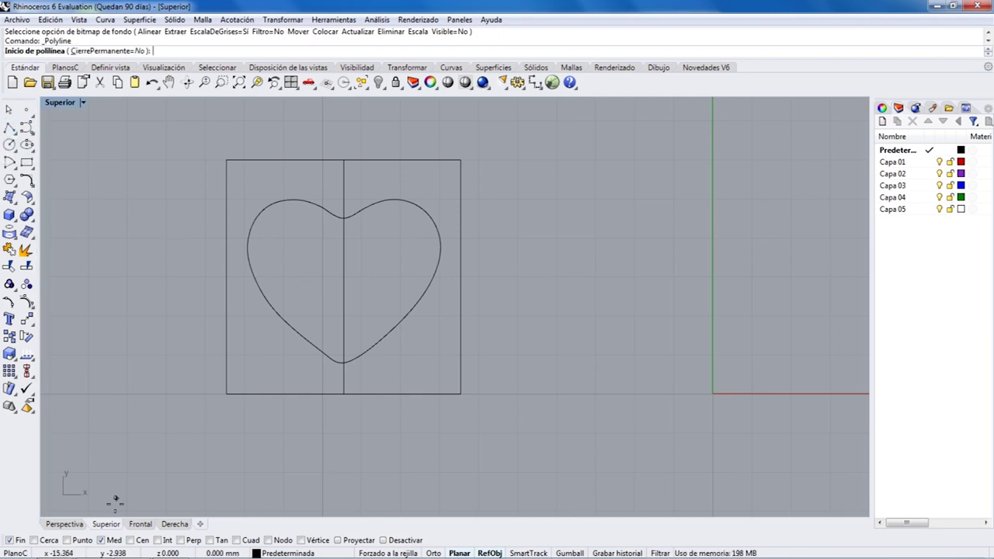
left_click(344, 272)
double_click(60, 102)
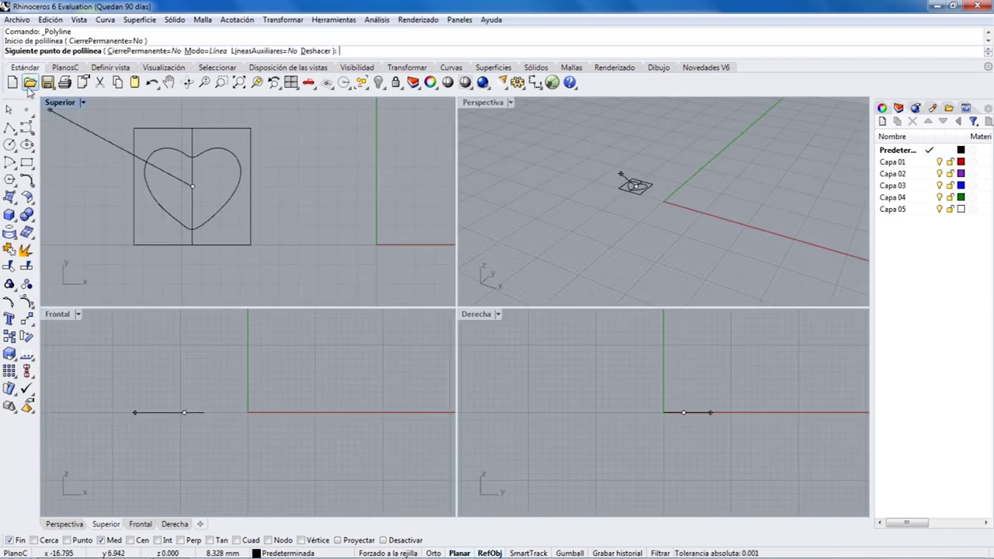
double_click(61, 103)
double_click(60, 104)
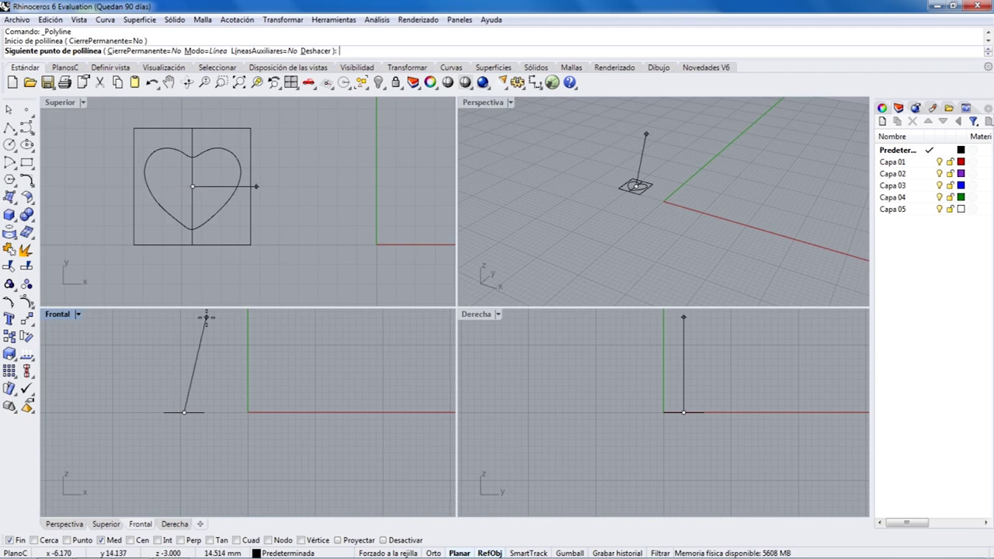
Complete the polyline in the Frontal view as a single vertical segment 2 mm high, constrained with Ortho.
type("3")
key("Return")
type("2")
key("Return")
scroll(189, 396, "up", 10)
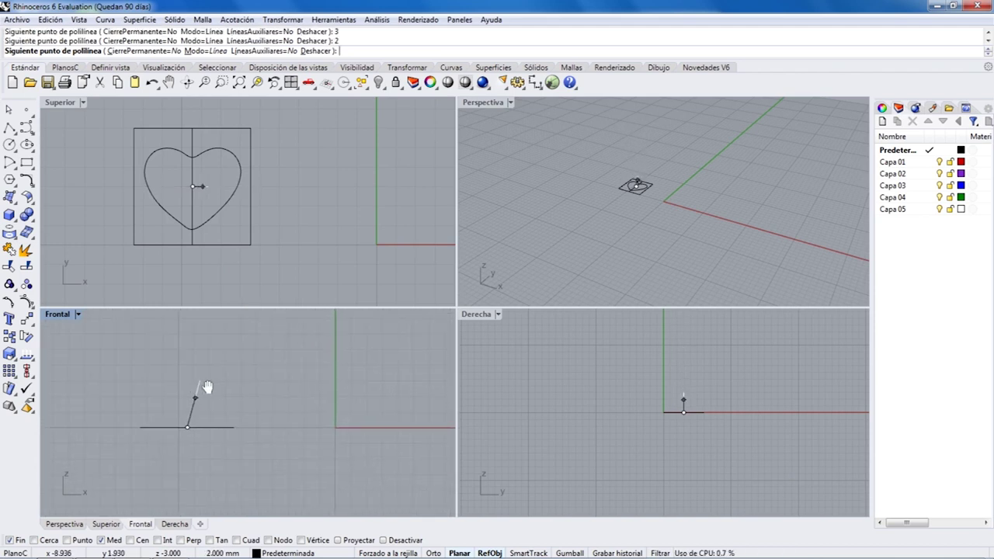
scroll(188, 392, "up", 2)
key("F8")
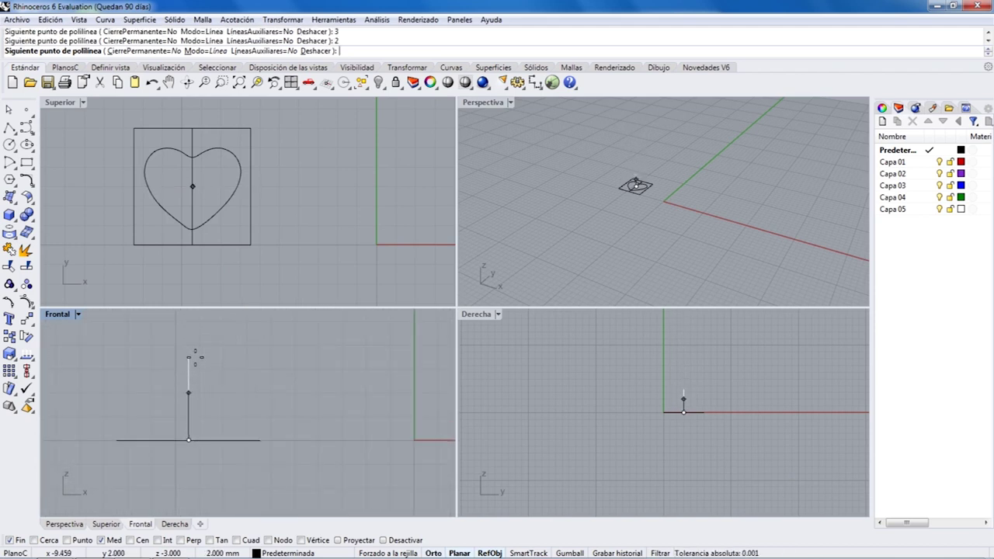
left_click(189, 330)
key("F8")
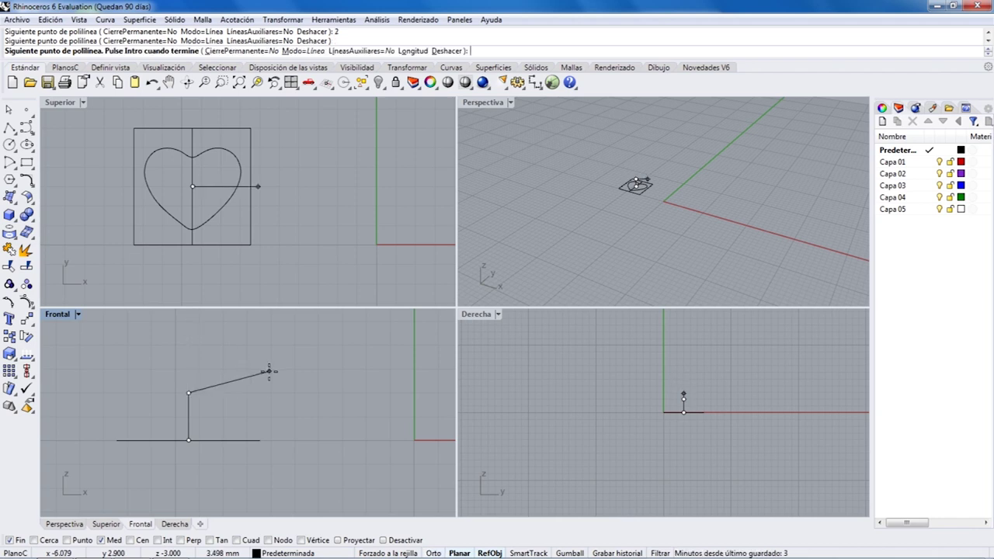
key("Return")
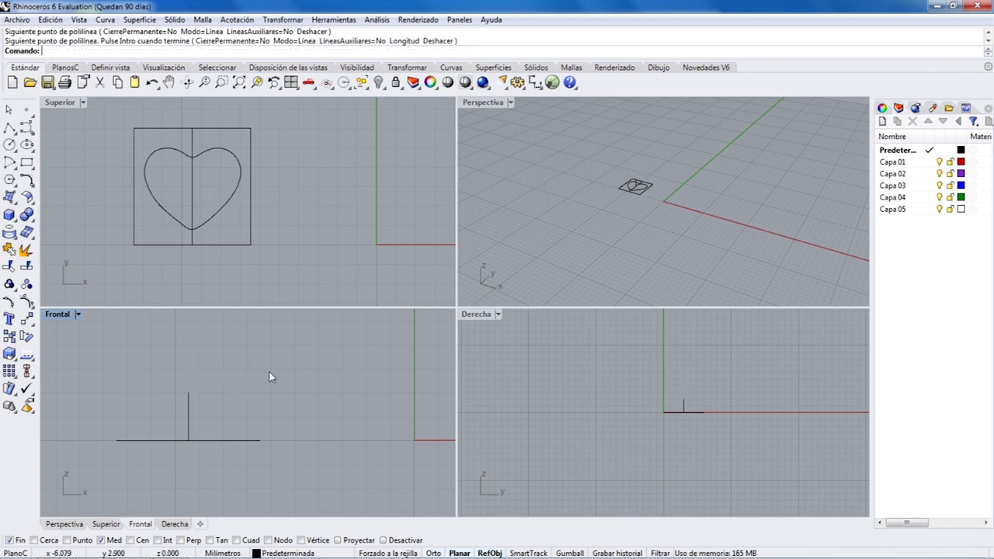
Start an arc defined by start, end and point on arc, with the Cerca object snap enabled and Med disabled.
scroll(269, 376, "up", 2)
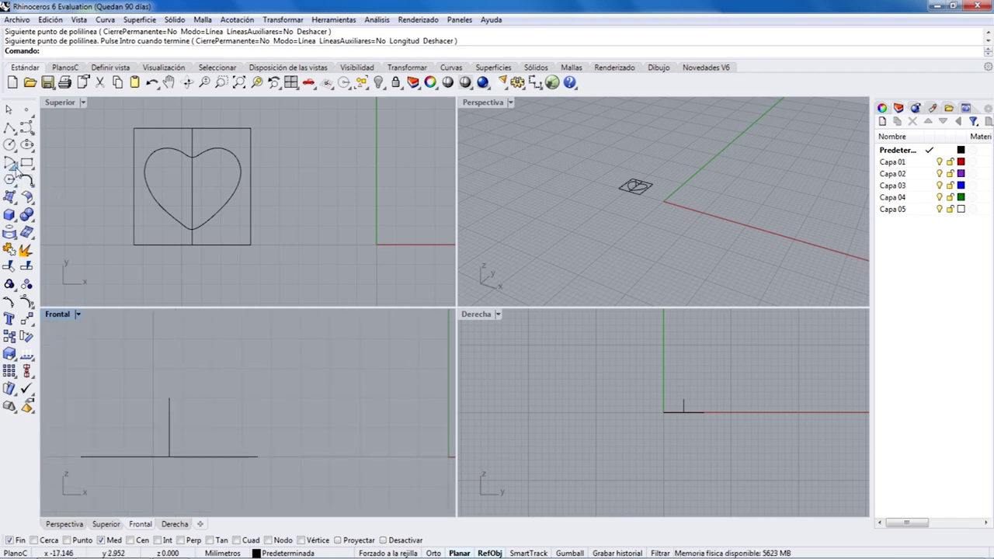
left_click(14, 166)
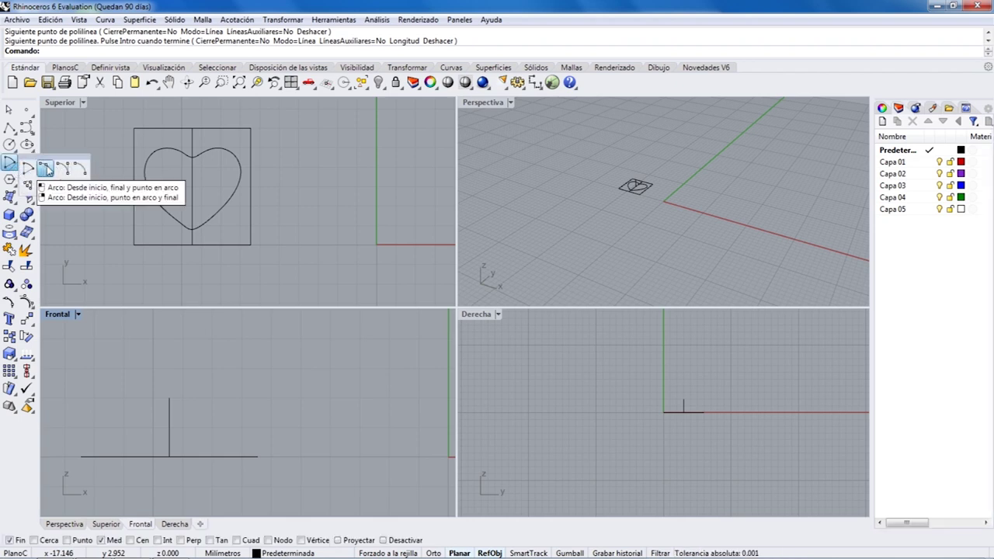
left_click(45, 168)
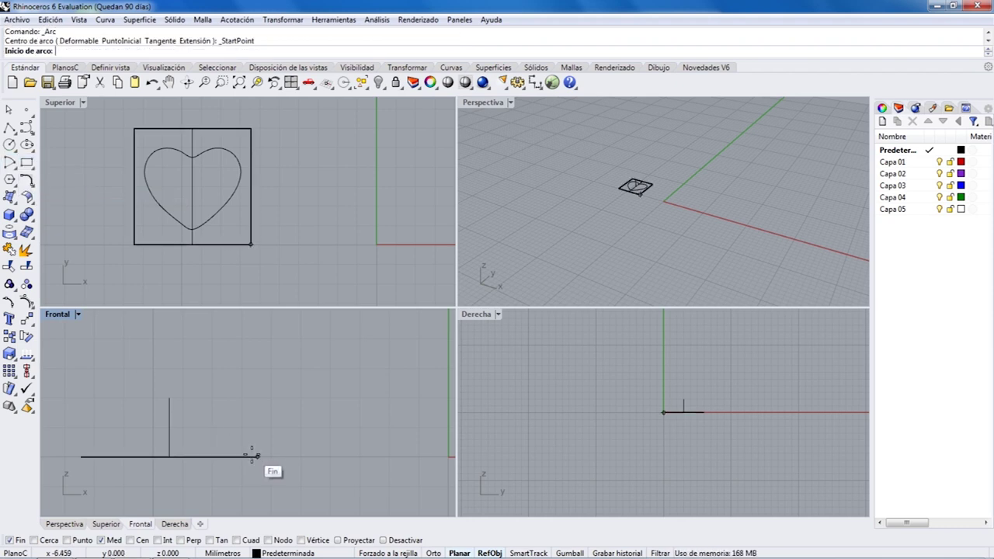
left_click(34, 539)
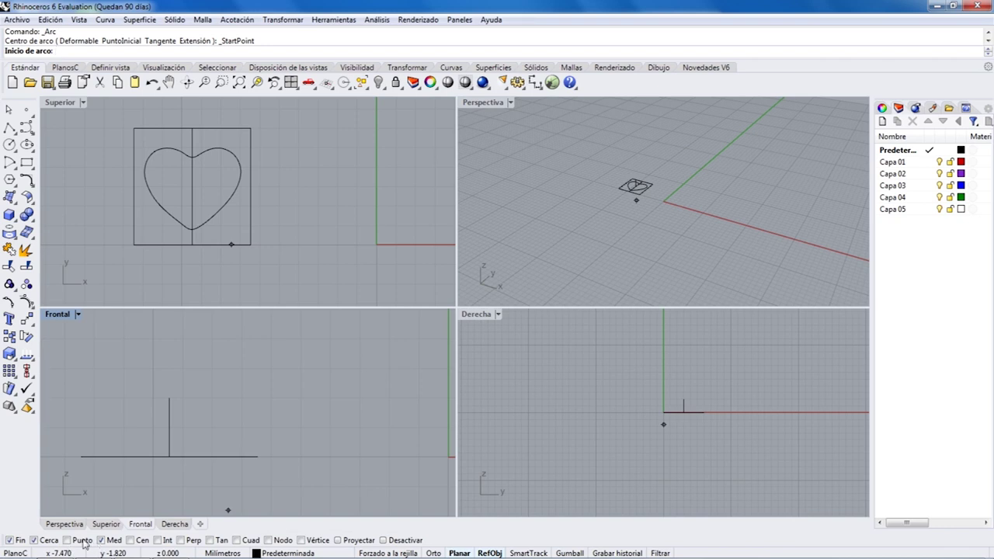
left_click(100, 539)
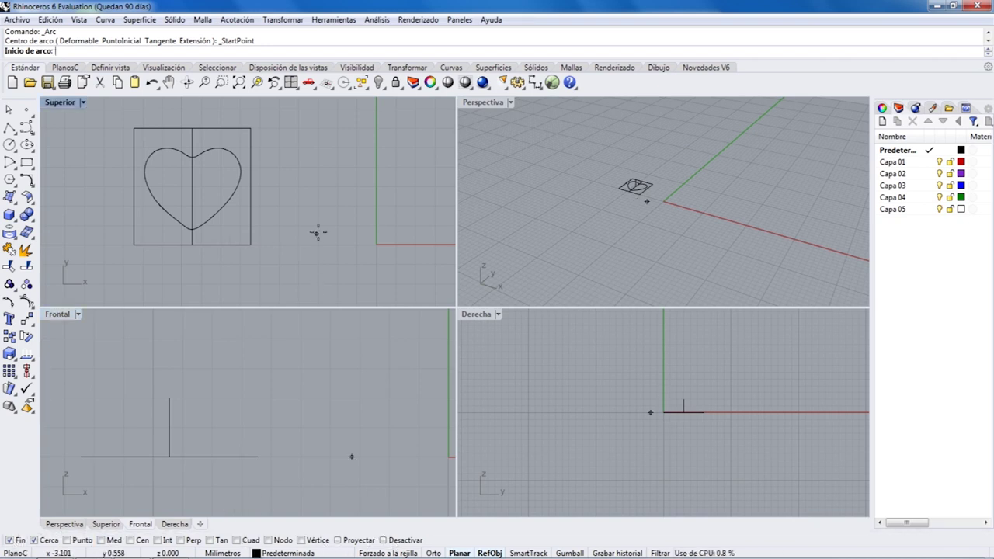
Set the arc's start at the vertical line's upper end and its end at the heart's bottom tip on the centre line.
scroll(632, 191, "up", 5)
scroll(600, 243, "up", 5)
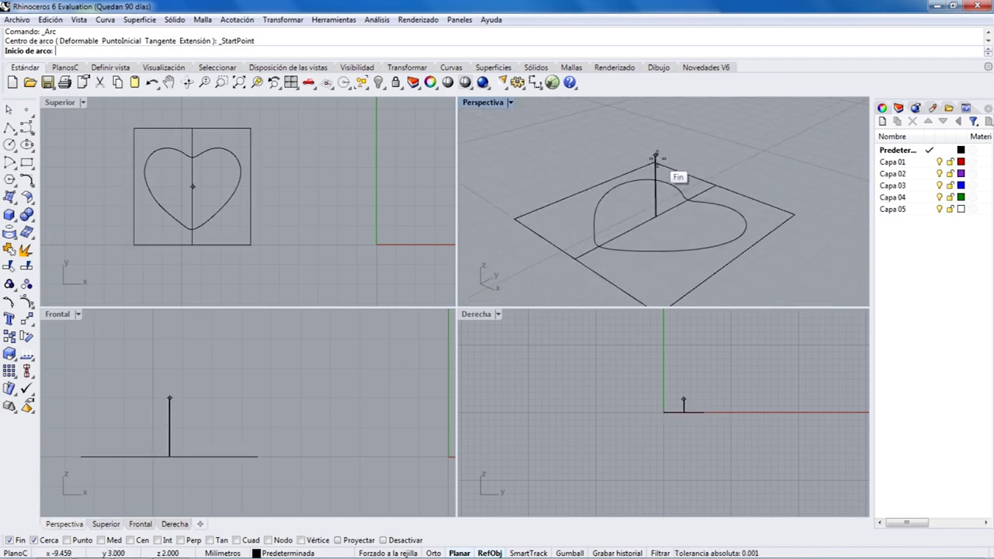
left_click(656, 157)
scroll(601, 245, "up", 2)
scroll(601, 244, "up", 4)
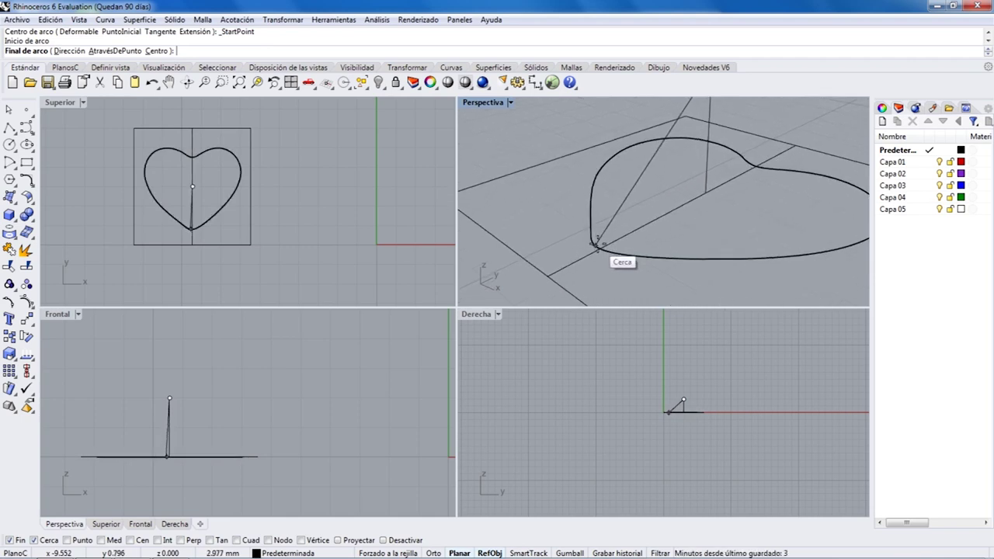
scroll(597, 245, "up", 3)
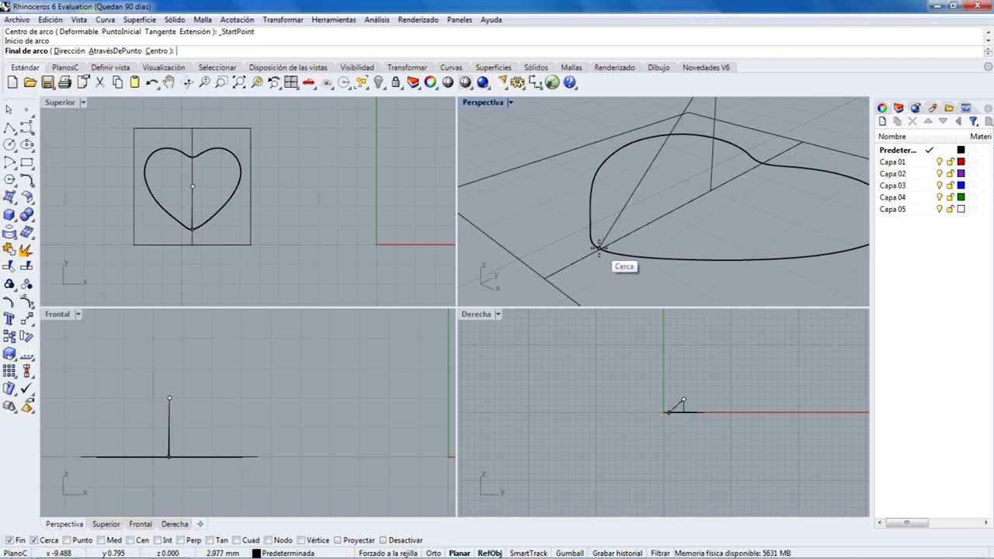
left_click(598, 246)
Shape the arc in the Derecha view with a through point that makes it bulge upward and outward.
right_click_drag(643, 380, 624, 355)
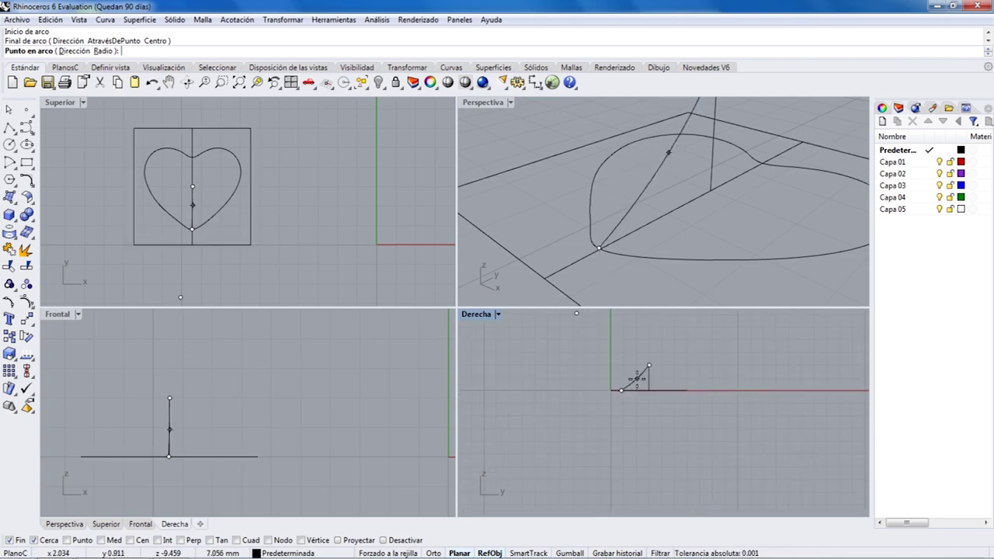
right_click_drag(636, 379, 679, 402)
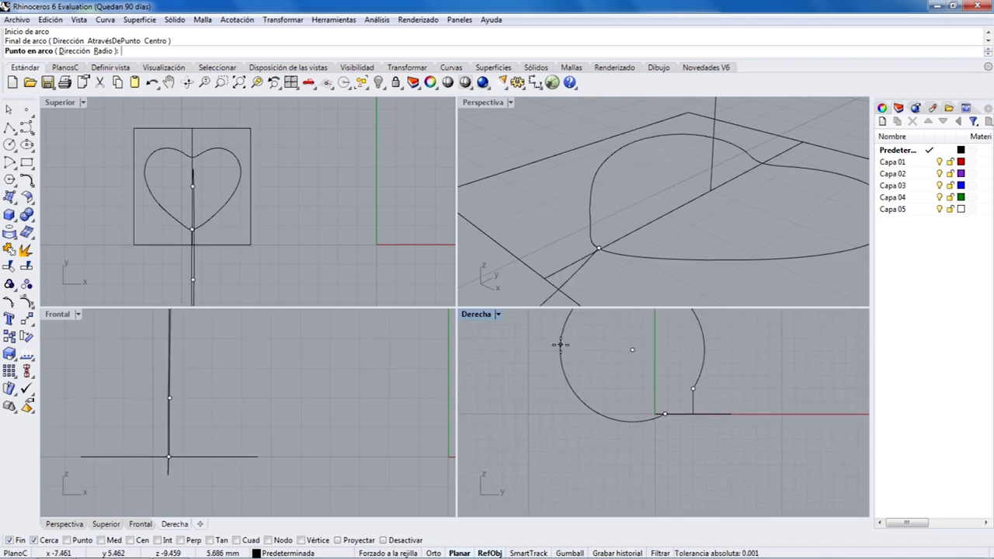
scroll(636, 382, "up", 5)
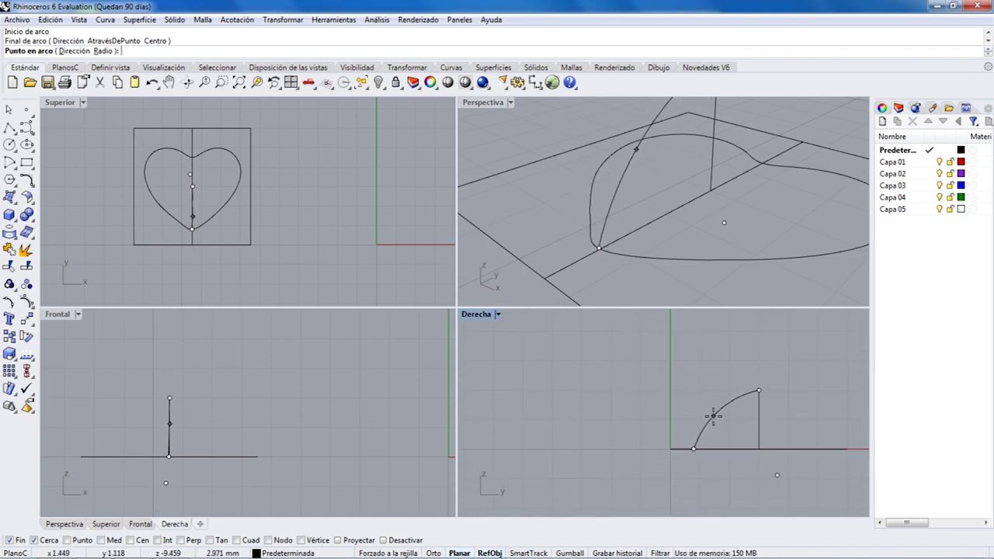
left_click(712, 415)
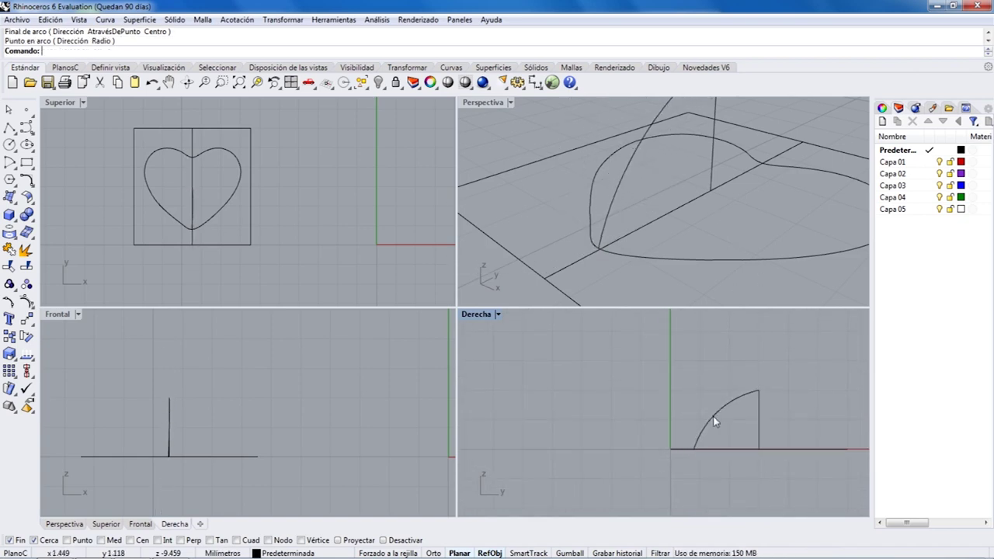
left_click(482, 104)
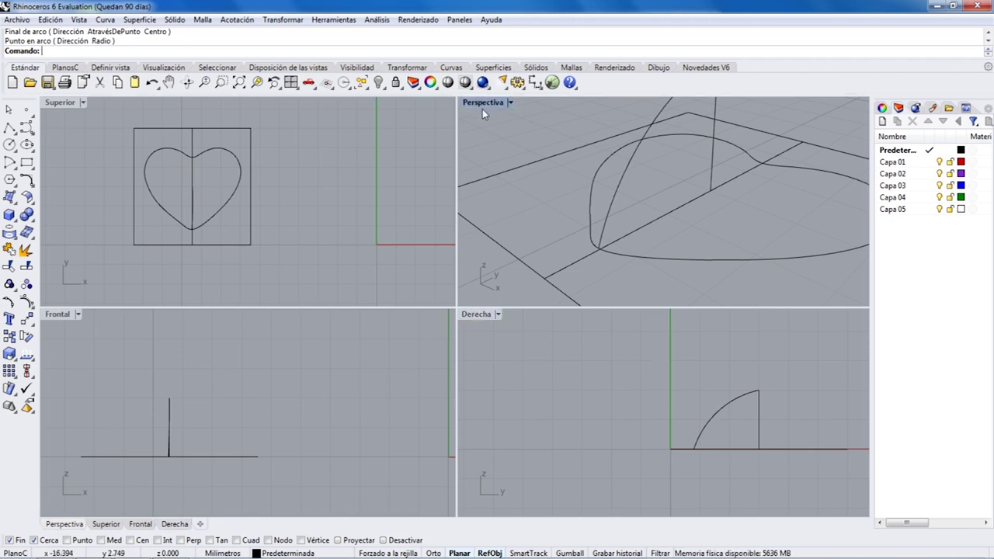
double_click(482, 104)
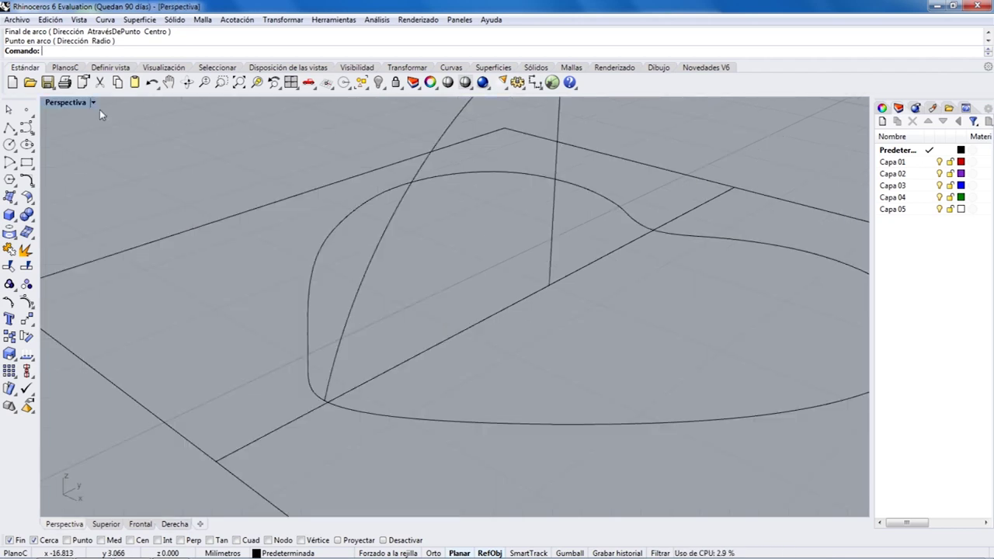
double_click(77, 103)
scroll(627, 210, "down", 2)
scroll(627, 205, "down", 1)
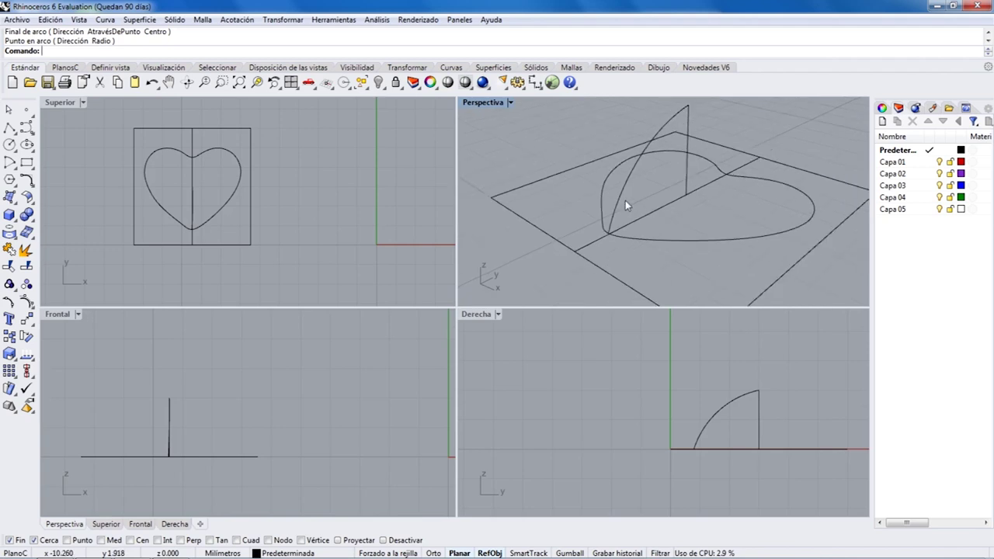
Start a rail revolve in the maximized Perspectiva view, with the arc as profile curve and the heart outline as rail curve.
double_click(482, 102)
scroll(378, 212, "up", 5)
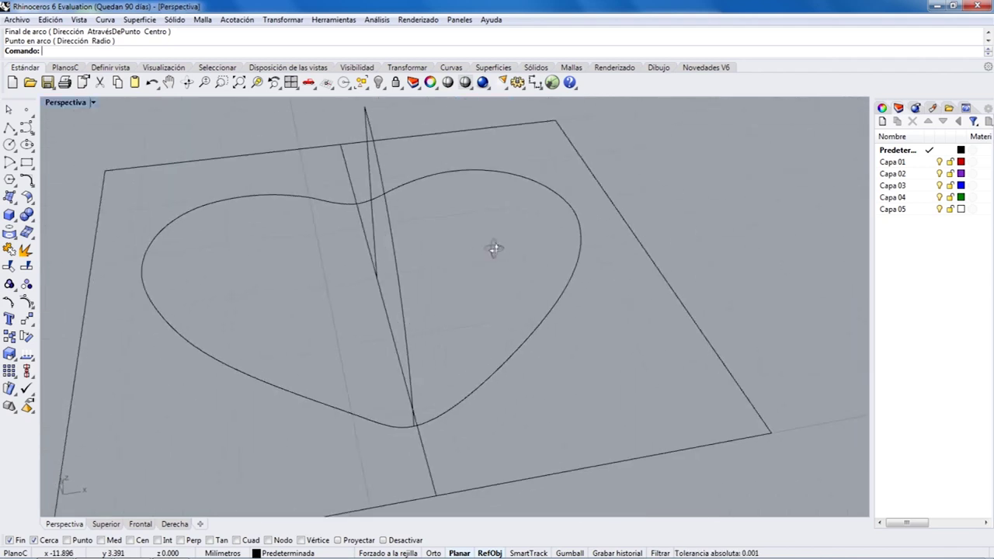
scroll(610, 231, "down", 5)
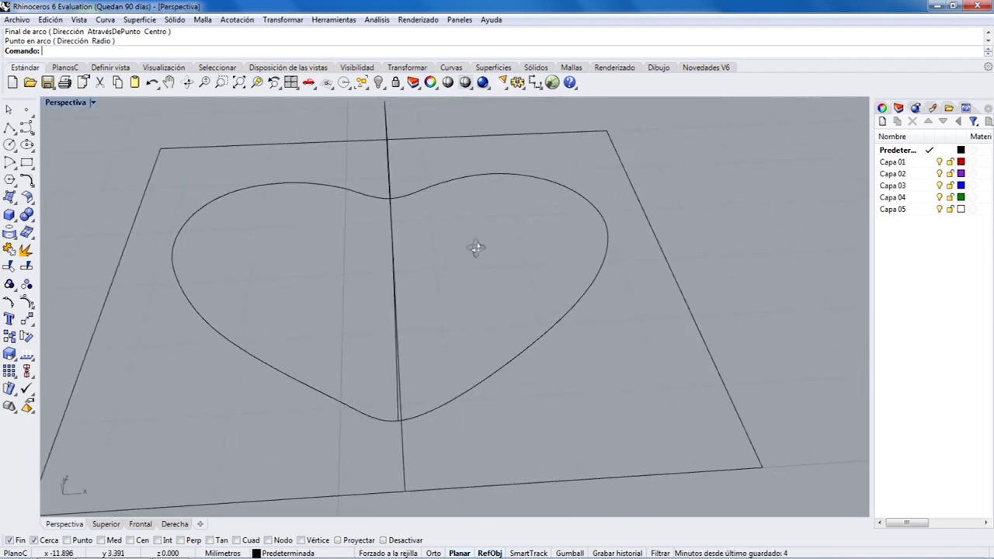
right_click_drag(482, 247, 505, 268)
scroll(559, 262, "down", 3)
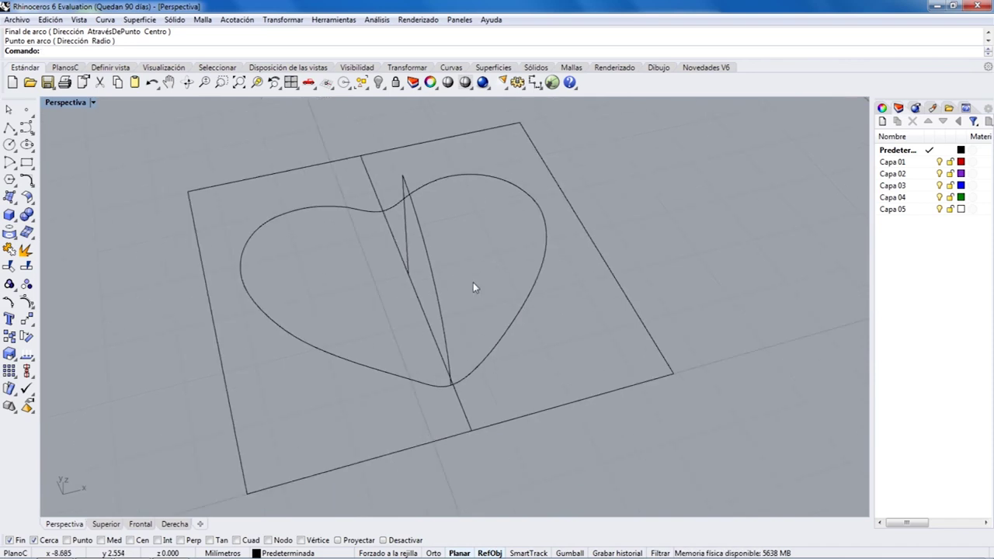
left_click(9, 196)
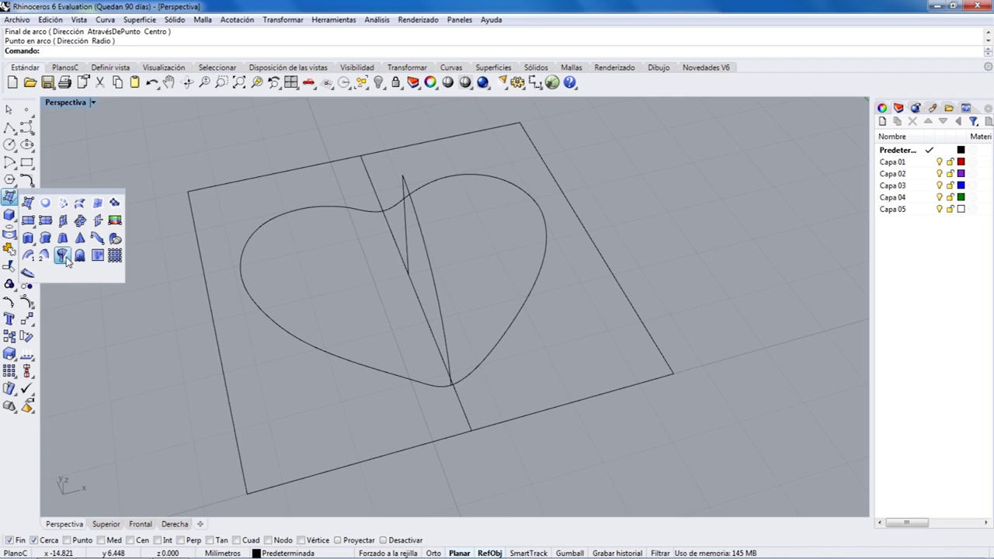
right_click(66, 259)
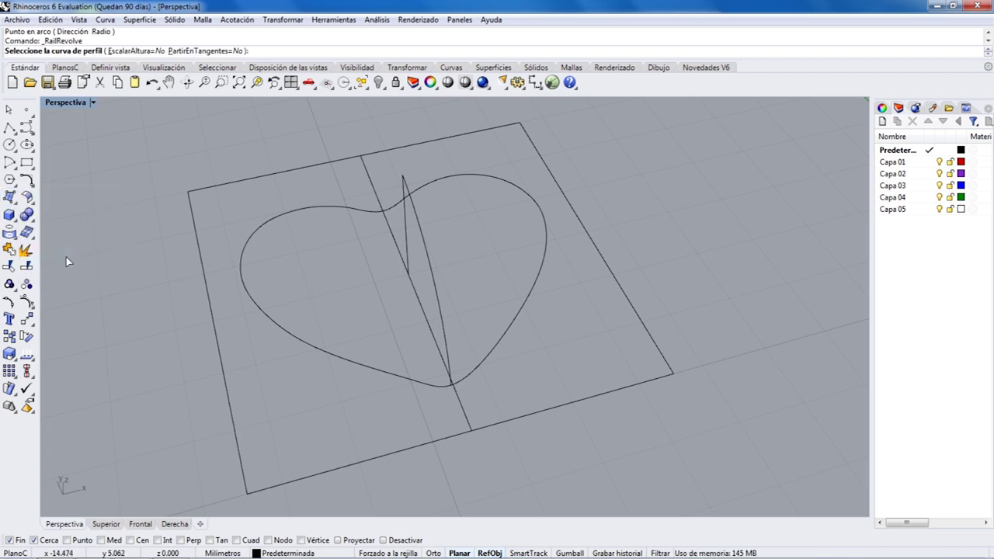
left_click(431, 264)
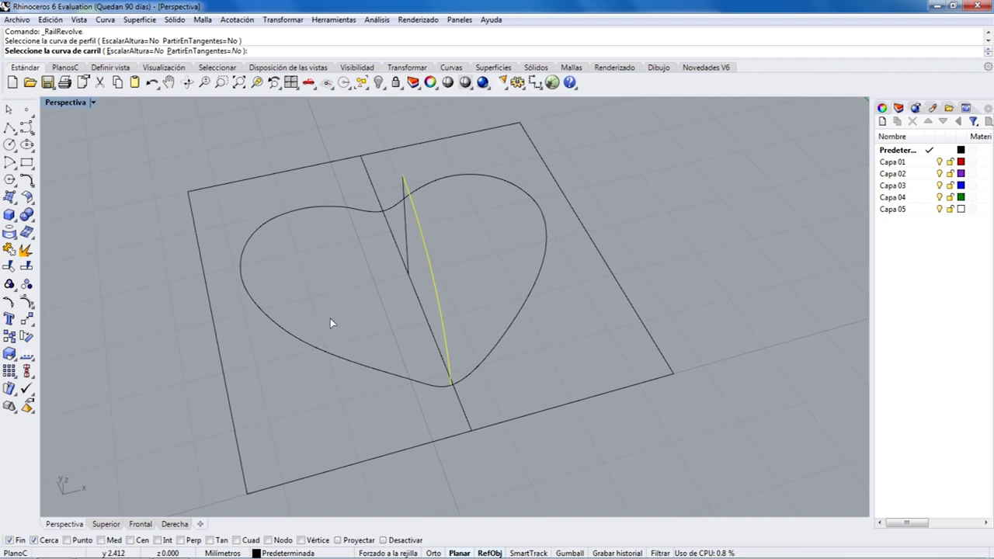
left_click(335, 356)
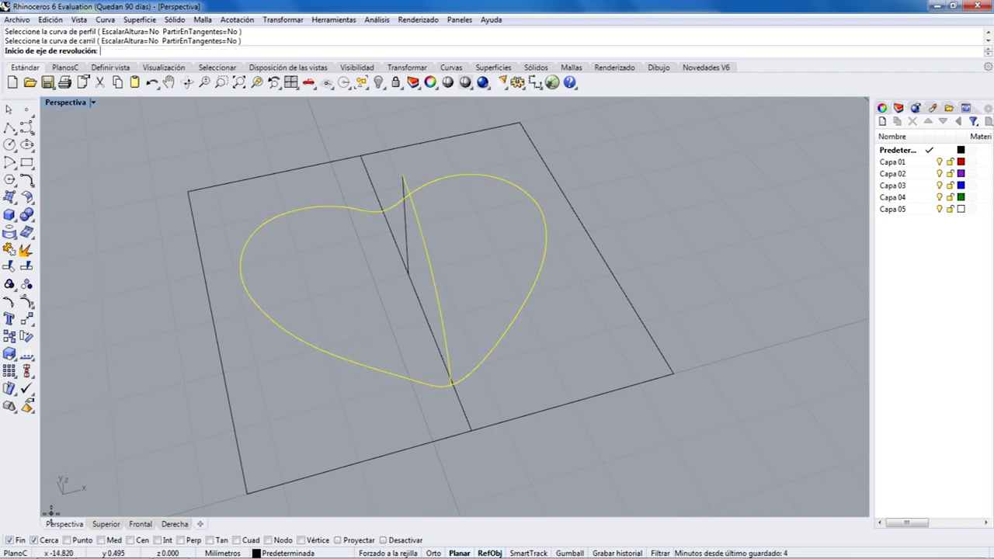
Define the revolve axis from the base to the upper end of the vertical line, with the Cerca object snap disabled.
left_click(49, 541)
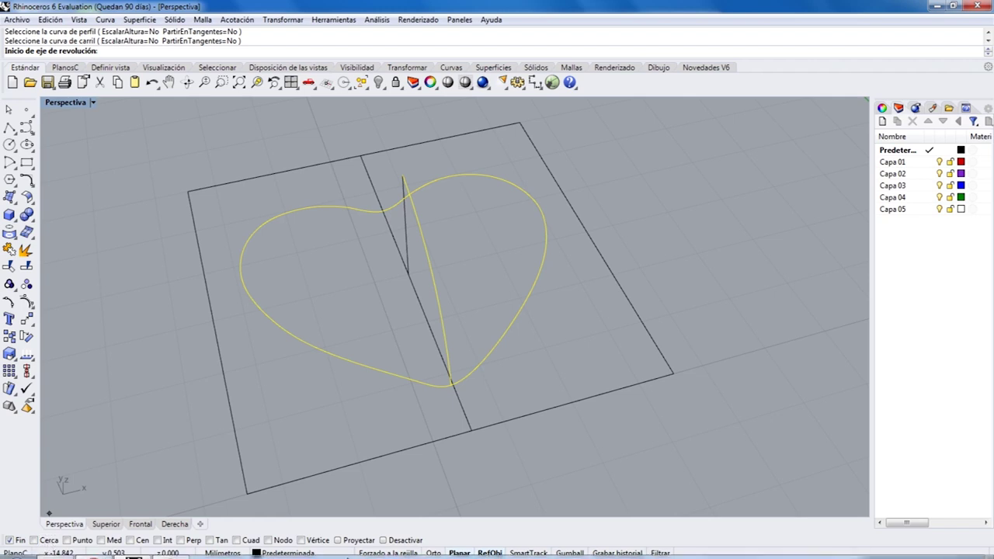
left_click(408, 273)
left_click(412, 172)
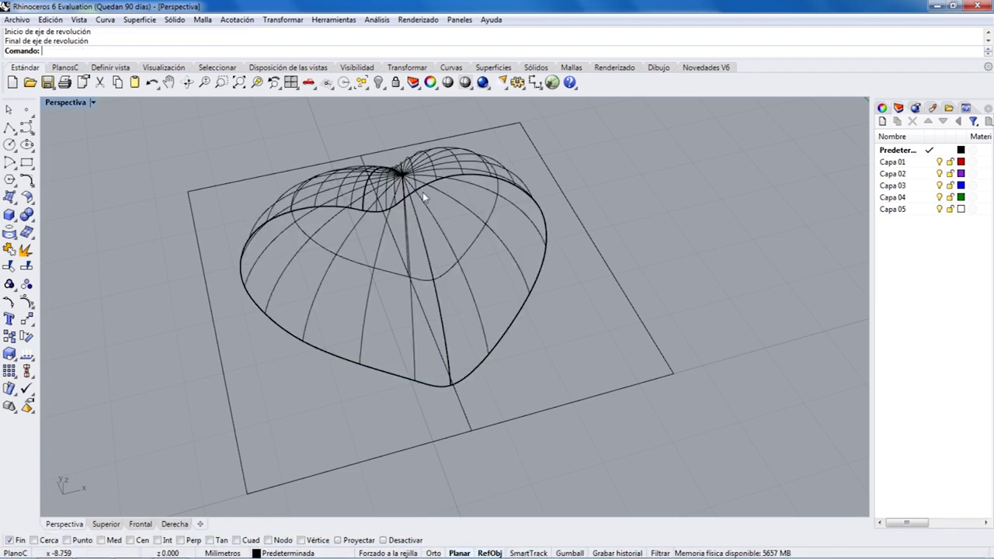
Set the Perspectiva view's display mode to Sombreado and inspect the revolved heart surface from several angles.
right_click_drag(425, 245, 447, 266)
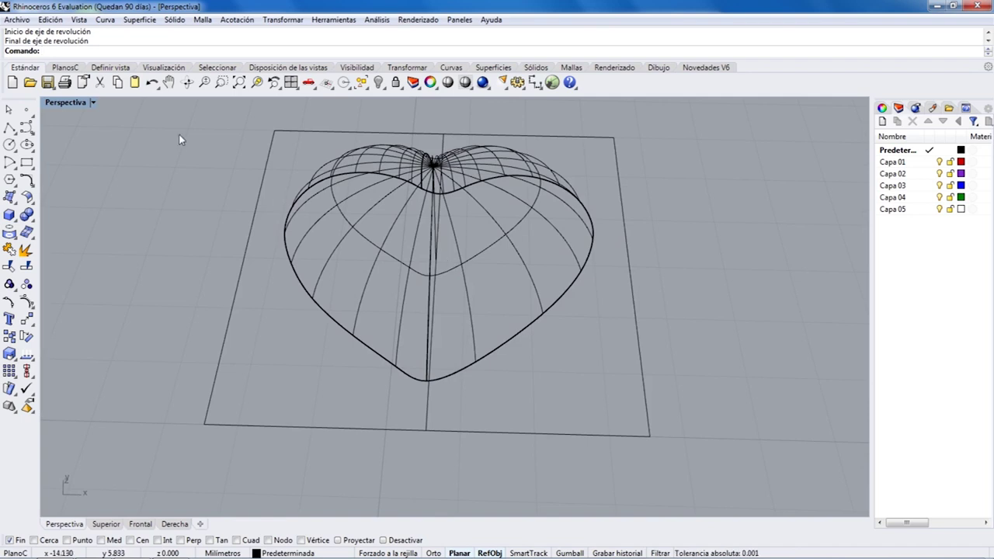
right_click_drag(469, 160, 481, 188)
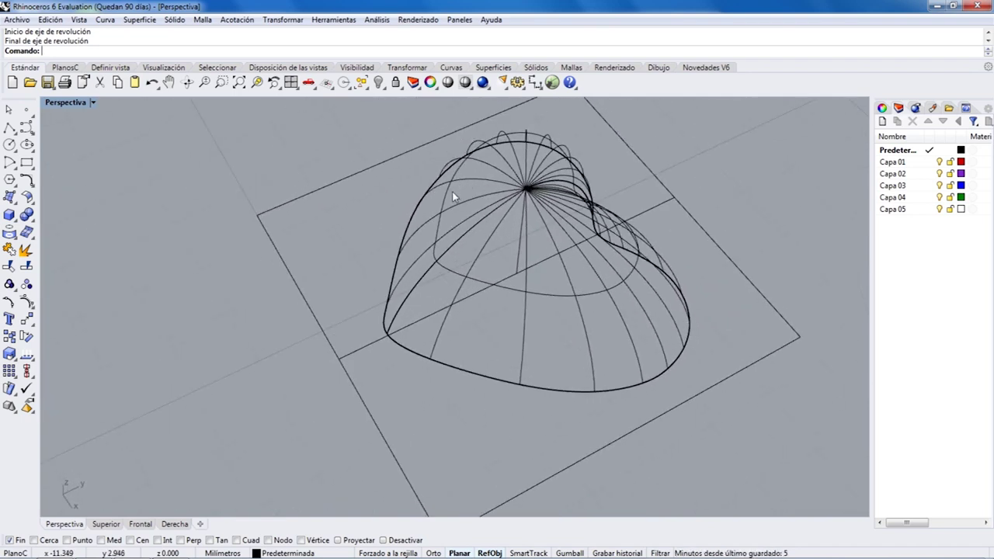
left_click(94, 106)
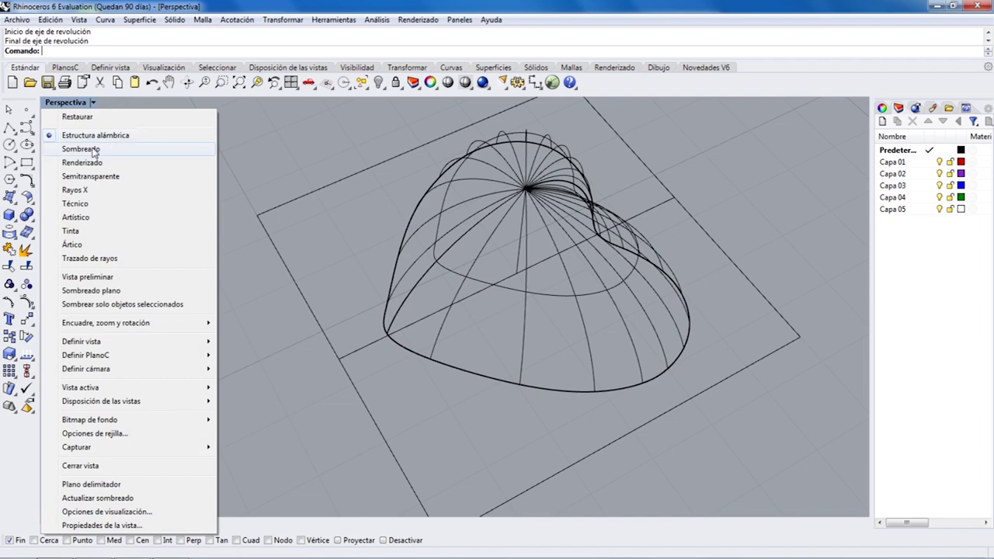
left_click(92, 151)
mouse_move(395, 268)
right_mouse_down()
mouse_move(412, 244)
mouse_move(426, 136)
mouse_move(415, 295)
mouse_move(396, 162)
mouse_move(401, 190)
mouse_move(451, 245)
right_mouse_up()
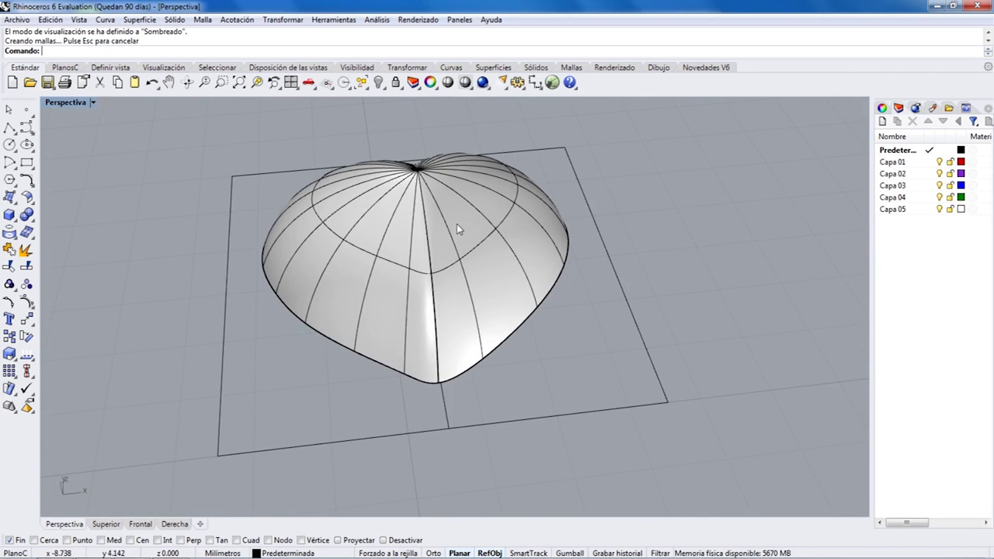
right_click_drag(454, 225, 411, 226)
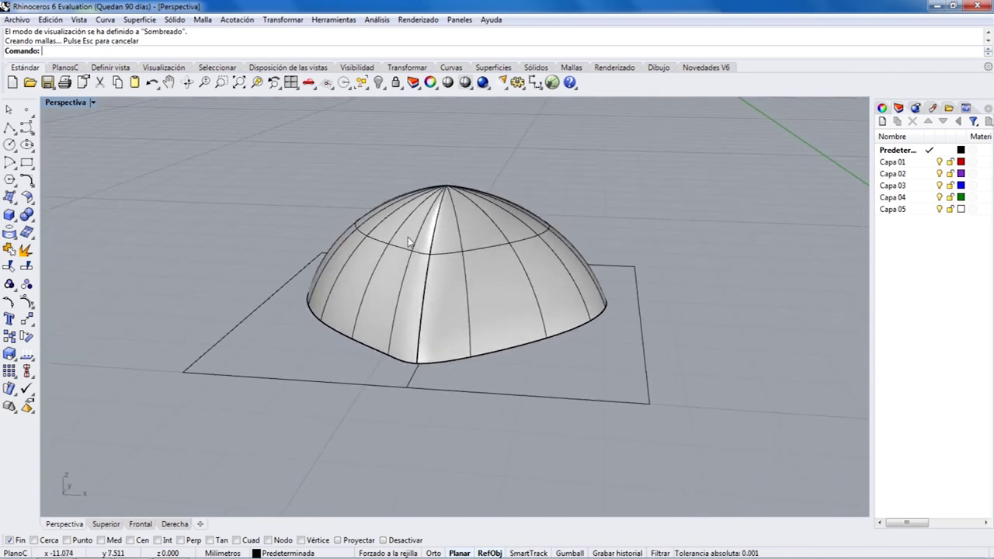
Cap the planar opening at the base of the heart surface and check the resulting solid from below.
left_click(361, 266)
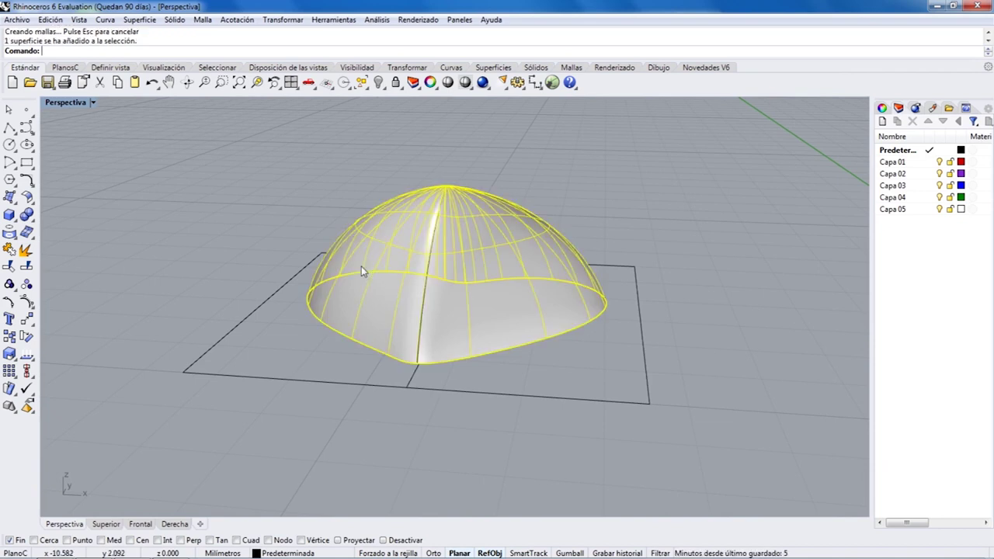
scroll(200, 270, "down", 3)
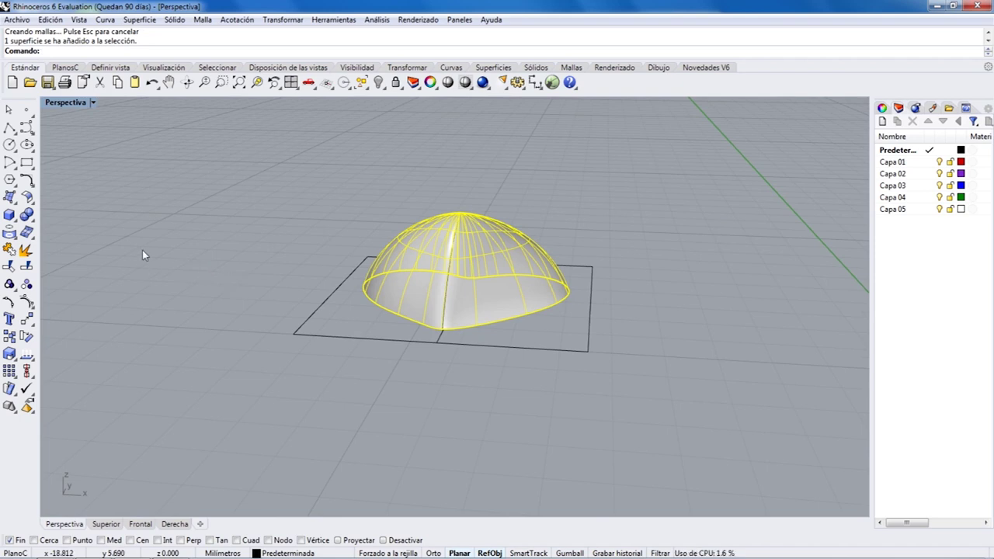
right_click_drag(466, 377, 290, 345)
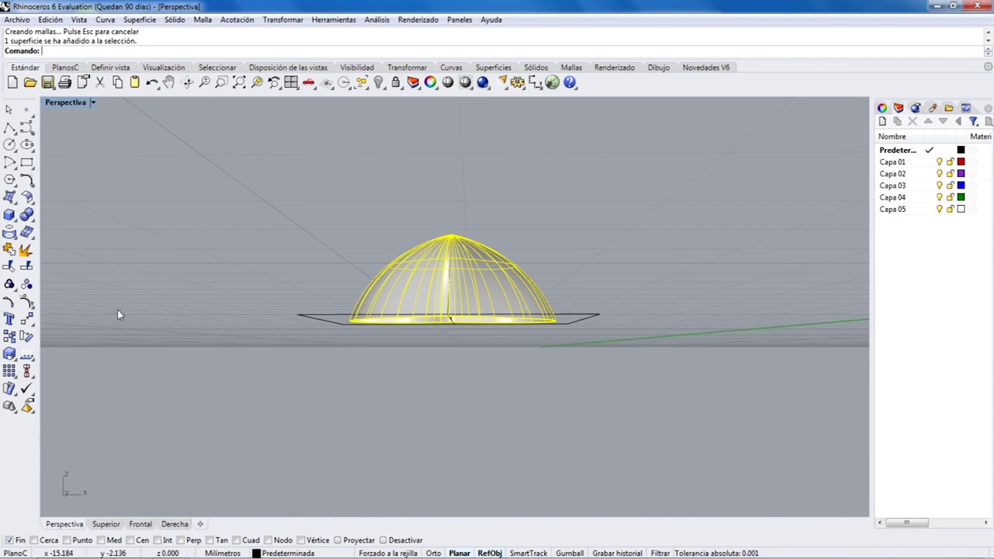
left_click(31, 221)
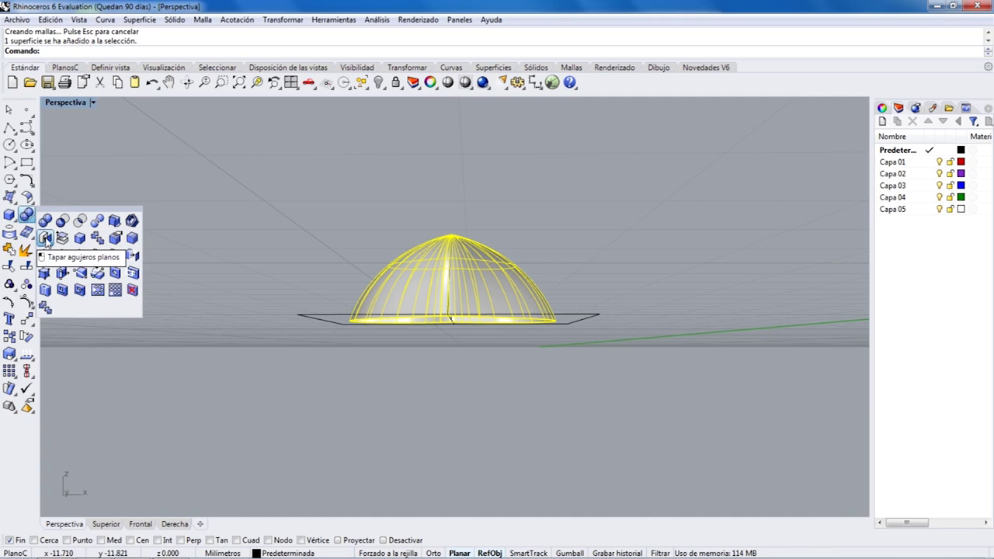
left_click(45, 239)
right_click_drag(637, 334, 639, 250)
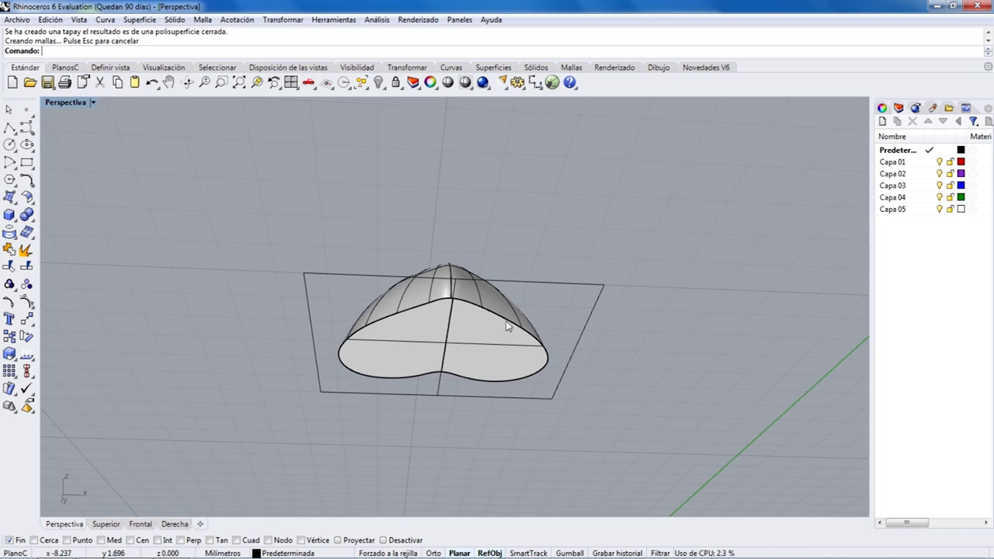
right_click_drag(464, 256, 472, 353)
left_click(417, 265)
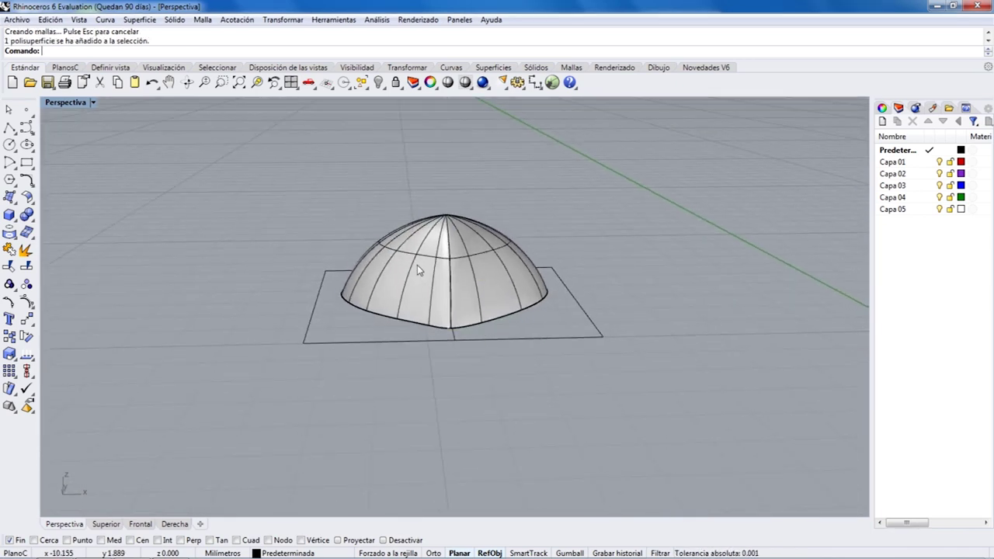
left_click(238, 262)
Create a polygon mesh from the capped heart solid, accepting the default polygon density.
right_click_drag(238, 261, 291, 288)
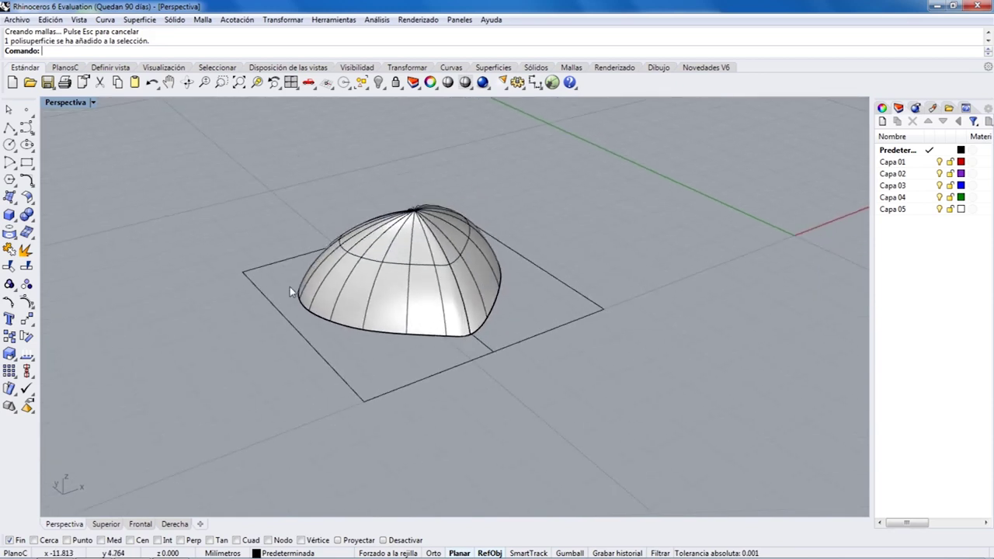
right_click_drag(496, 271, 468, 292)
left_click(476, 277)
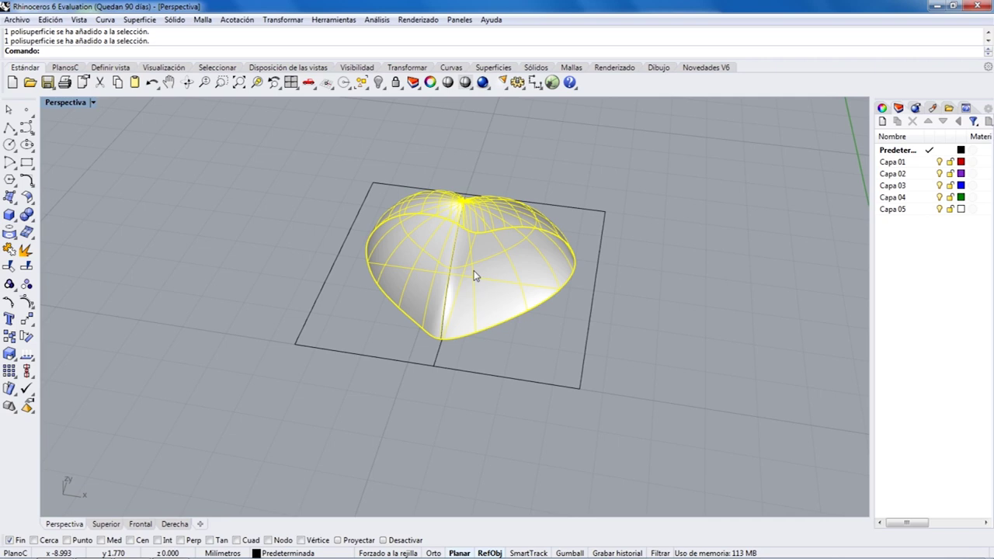
left_click(28, 231)
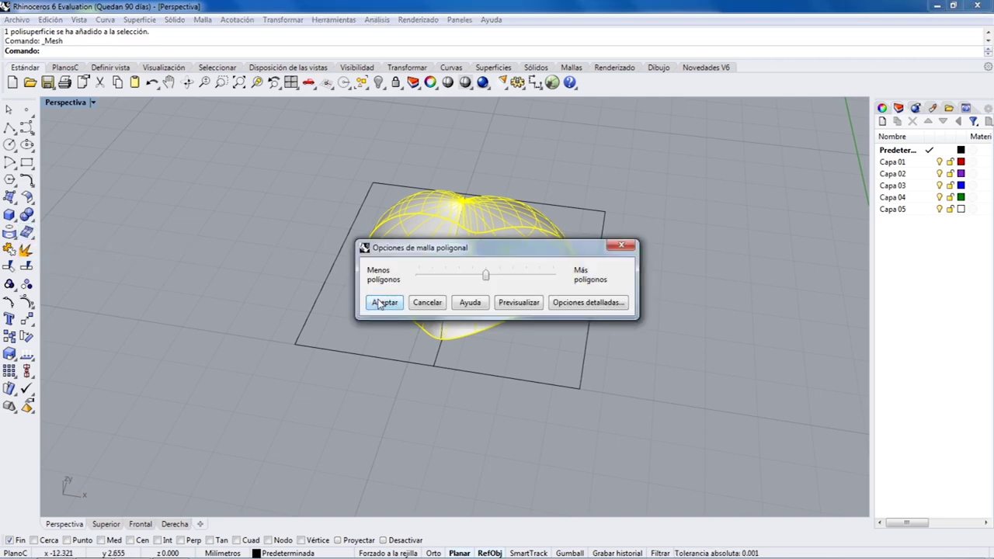
left_click(384, 307)
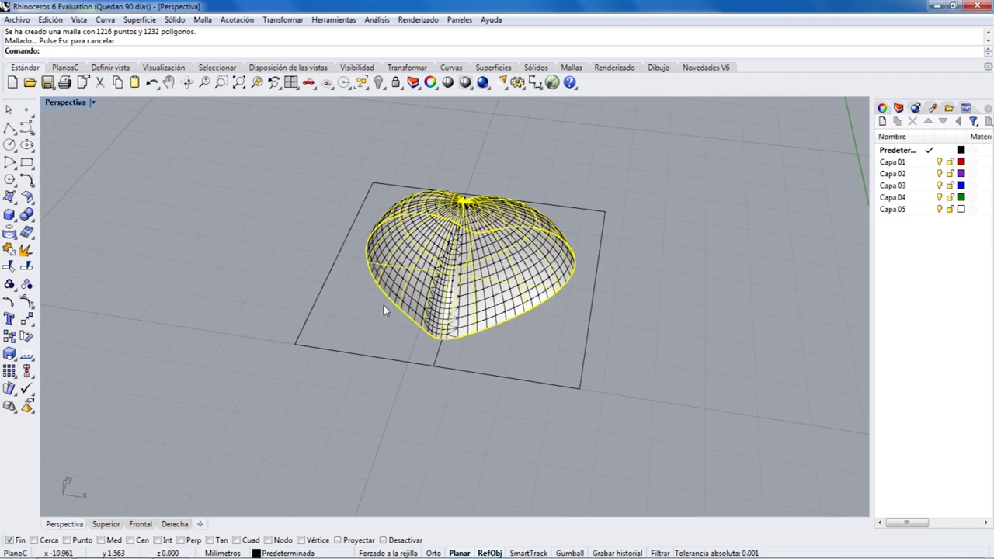